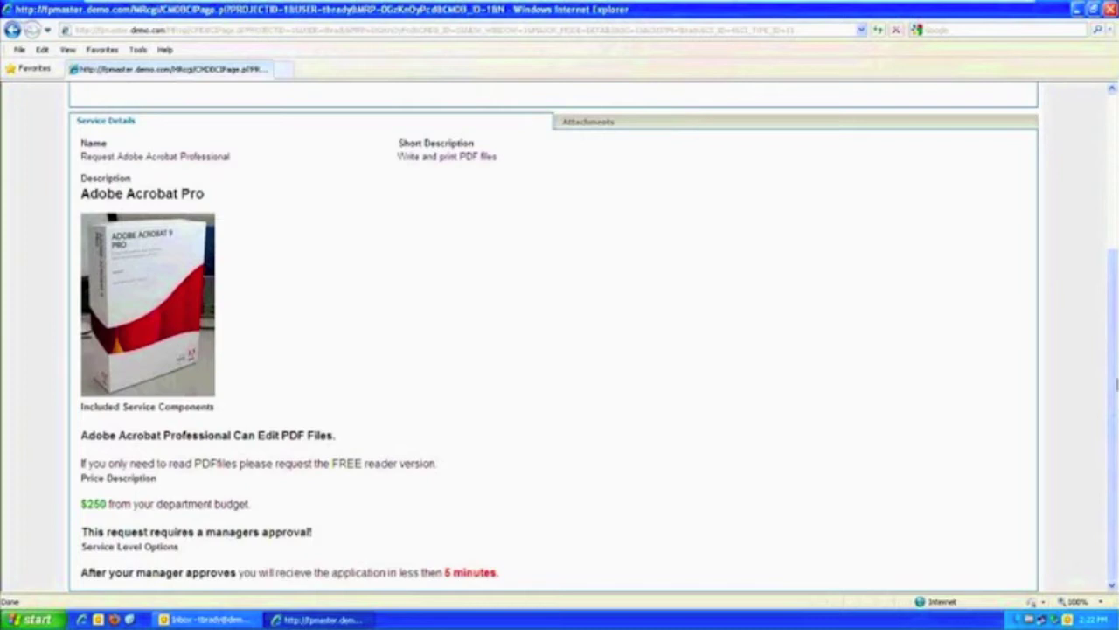
Step: Scroll the Adobe Acrobat Professional catalog page and request the service to start a new incident
{"action": "left_click_drag", "start_coordinate": [1113, 345], "coordinate": [1112, 196]}
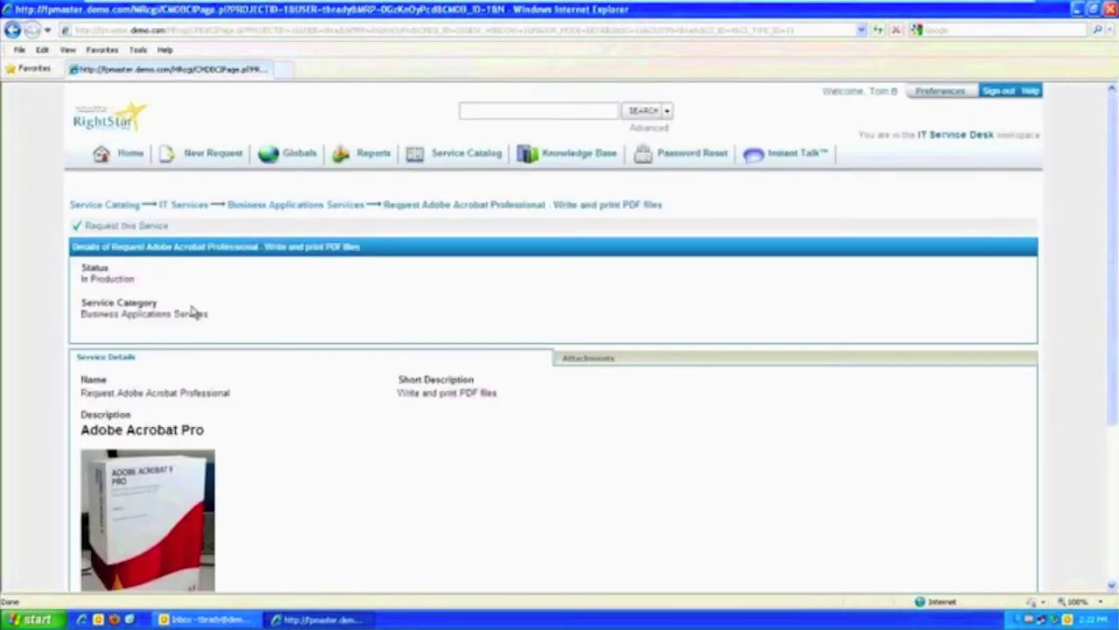
{"action": "left_click", "coordinate": [123, 228]}
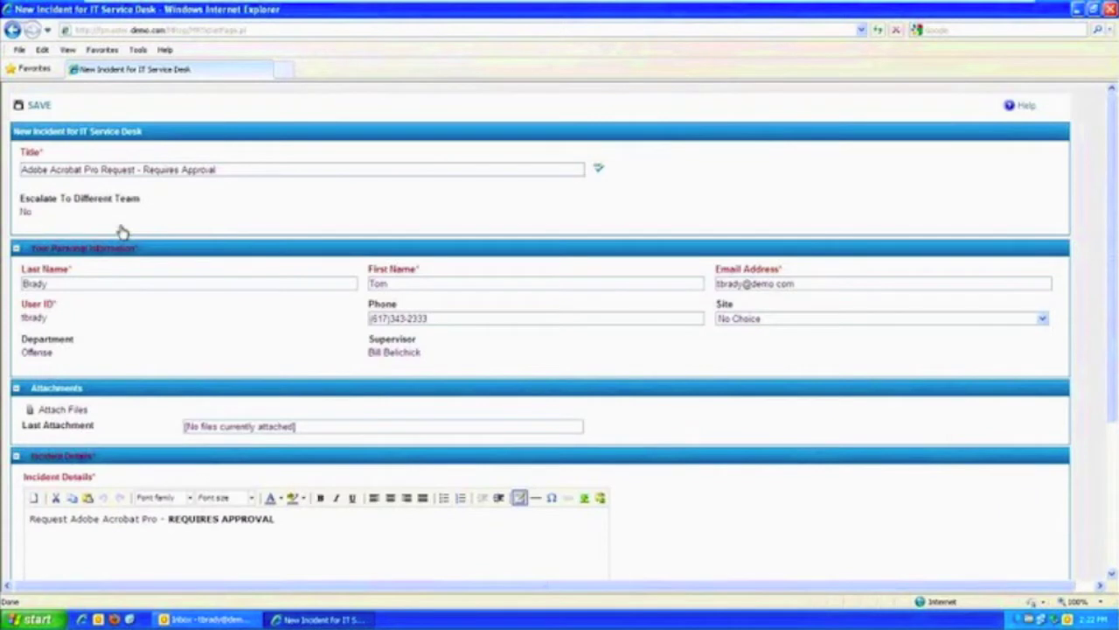
Step: Review the prefilled 'Adobe Acrobat Pro Request - Requires Approval' form and save it as incident 121
{"action": "key", "text": "Num_Lock"}
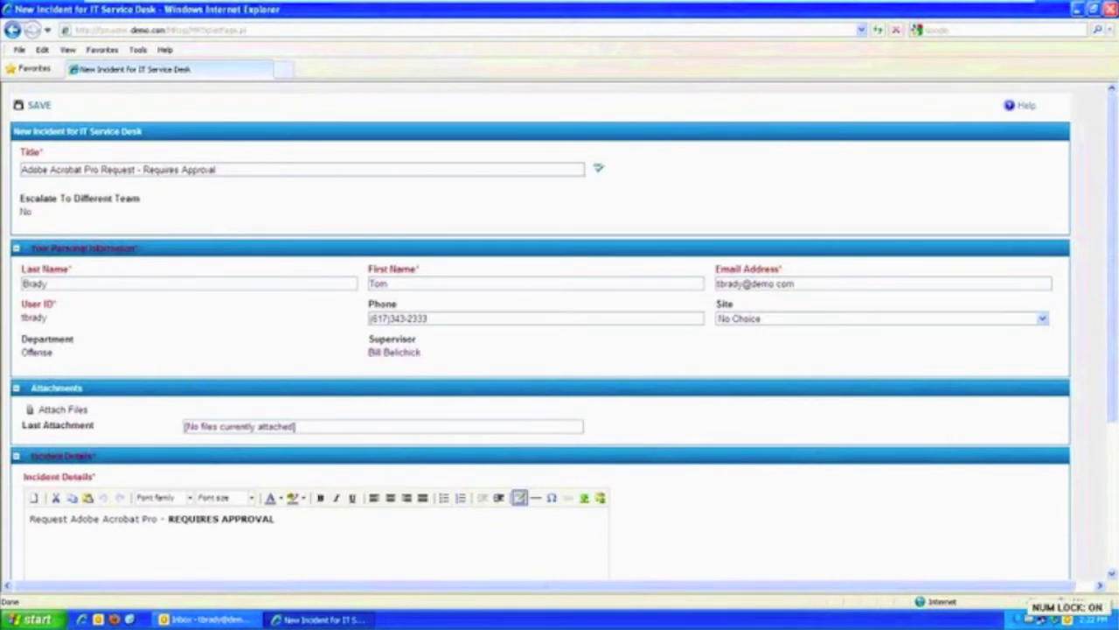
{"action": "left_click_drag", "start_coordinate": [1112, 140], "coordinate": [1114, 223]}
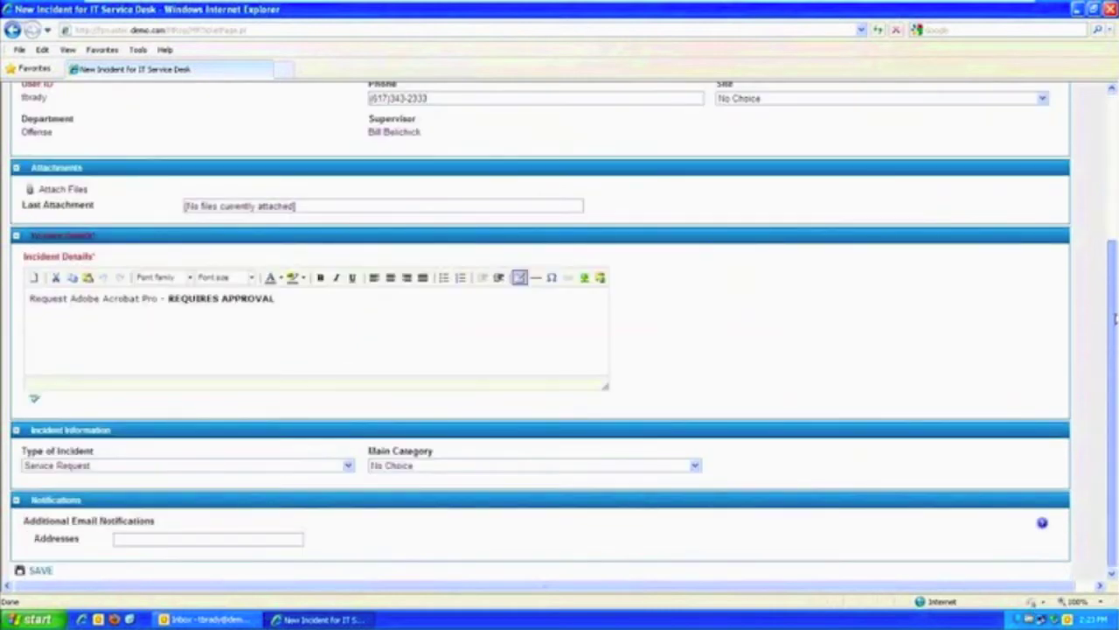
{"action": "left_click_drag", "start_coordinate": [1113, 223], "coordinate": [169, 210]}
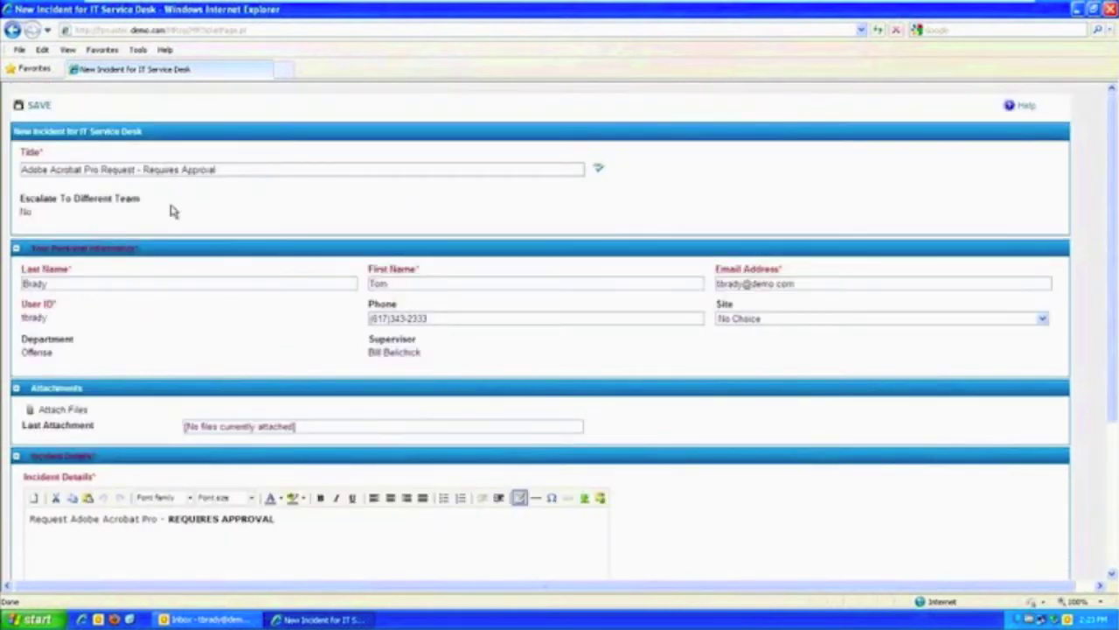
{"action": "left_click", "coordinate": [41, 107]}
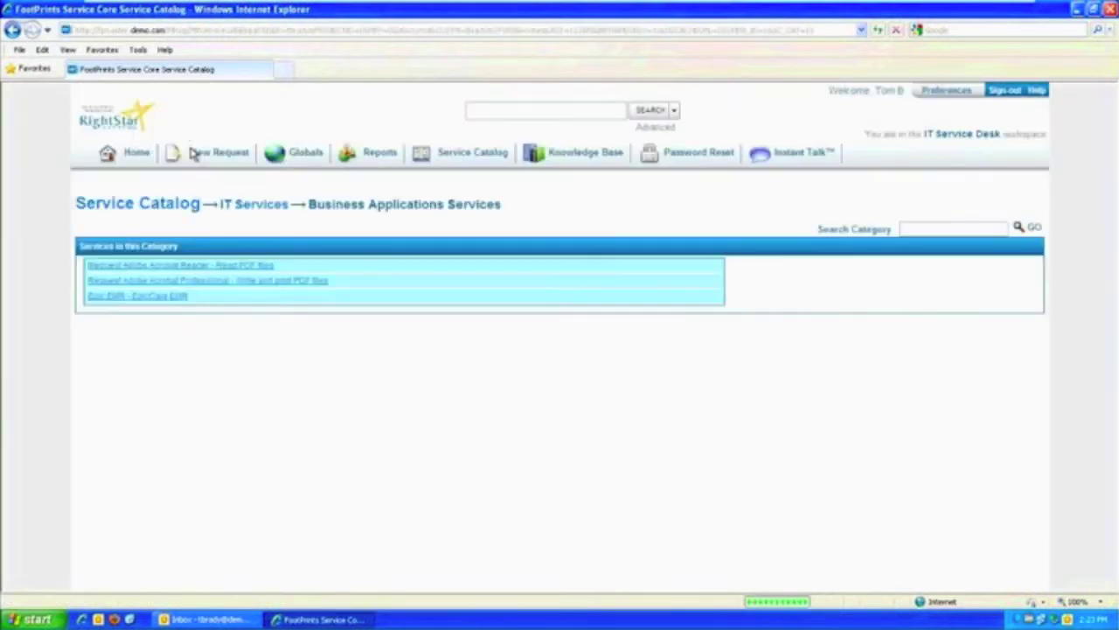
Step: Sort my requests by number, newest first, to confirm 121, then switch to the administrator's FootPrints dashboard
{"action": "left_click", "coordinate": [127, 163]}
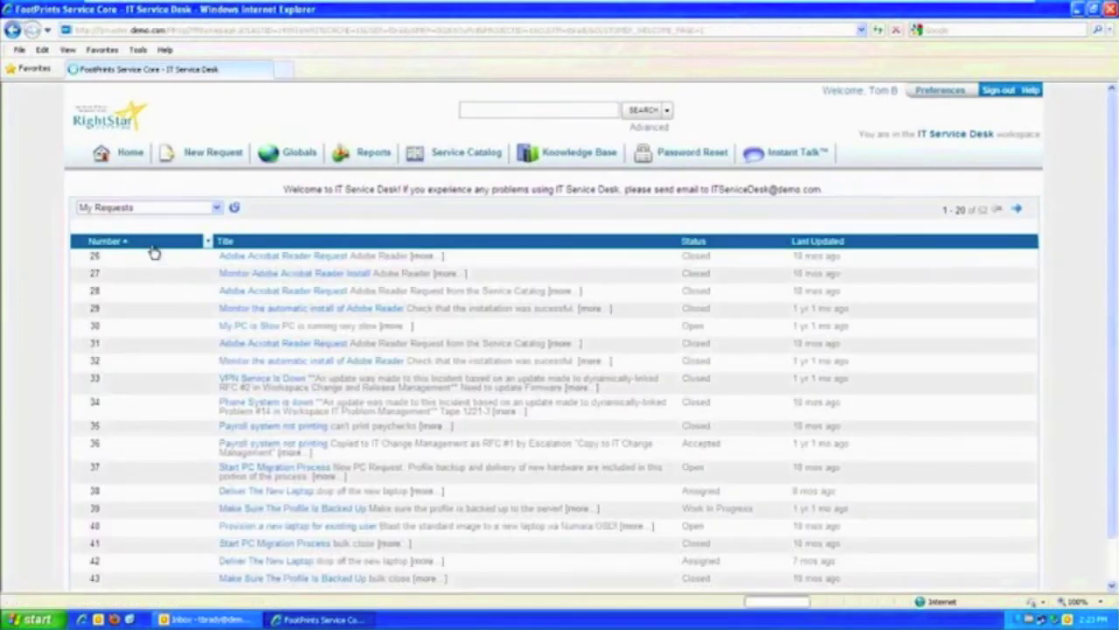
{"action": "left_click", "coordinate": [152, 246]}
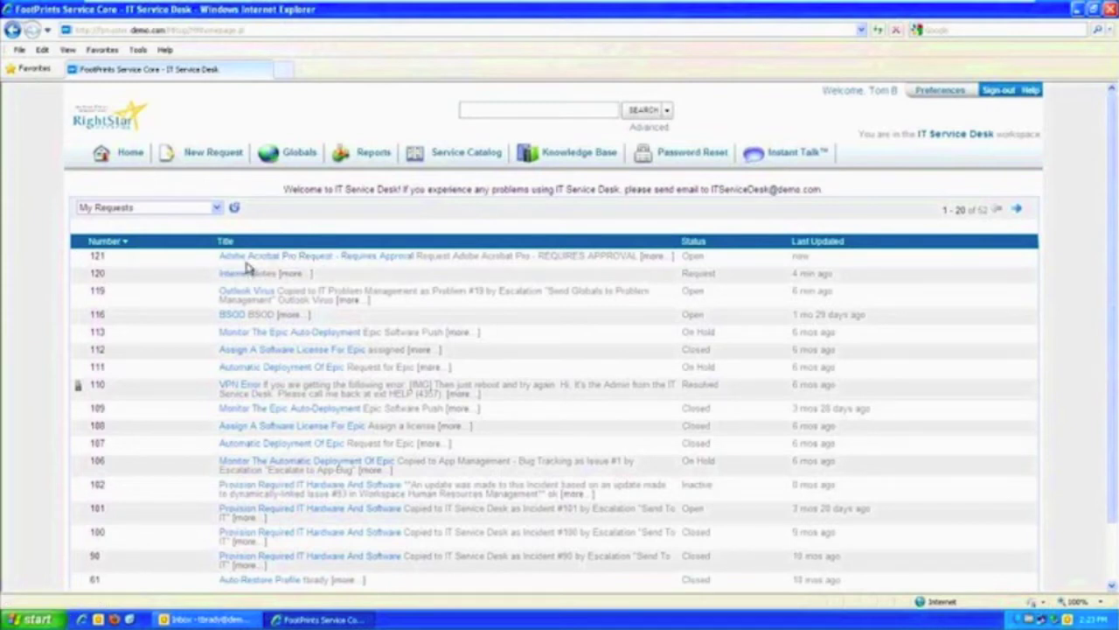
{"action": "mouse_move", "coordinate": [320, 7]}
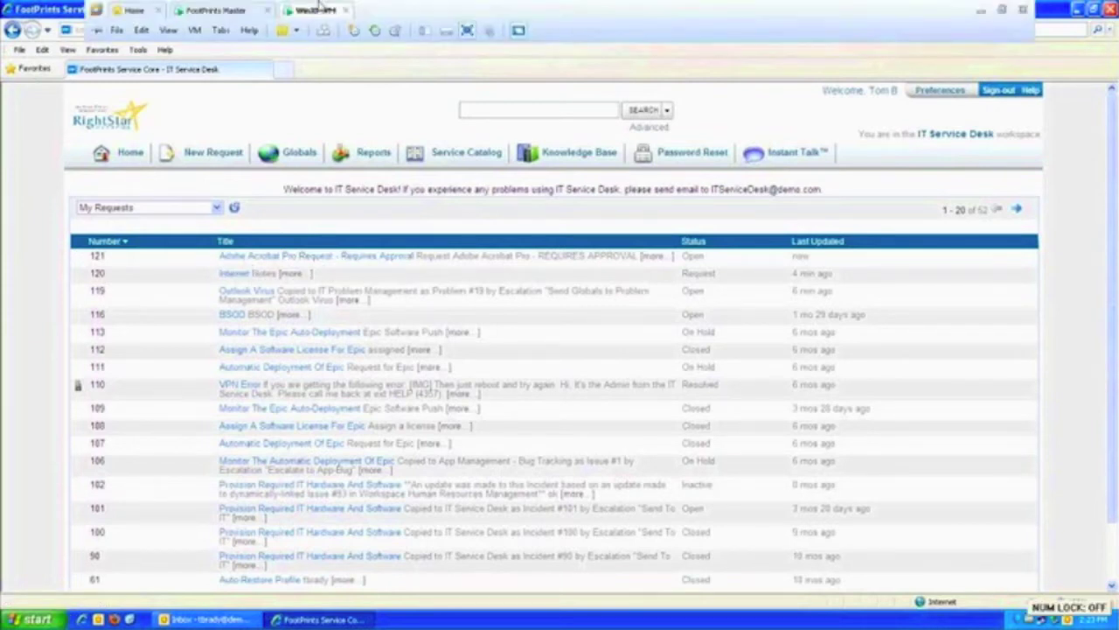
{"action": "left_click", "coordinate": [229, 12]}
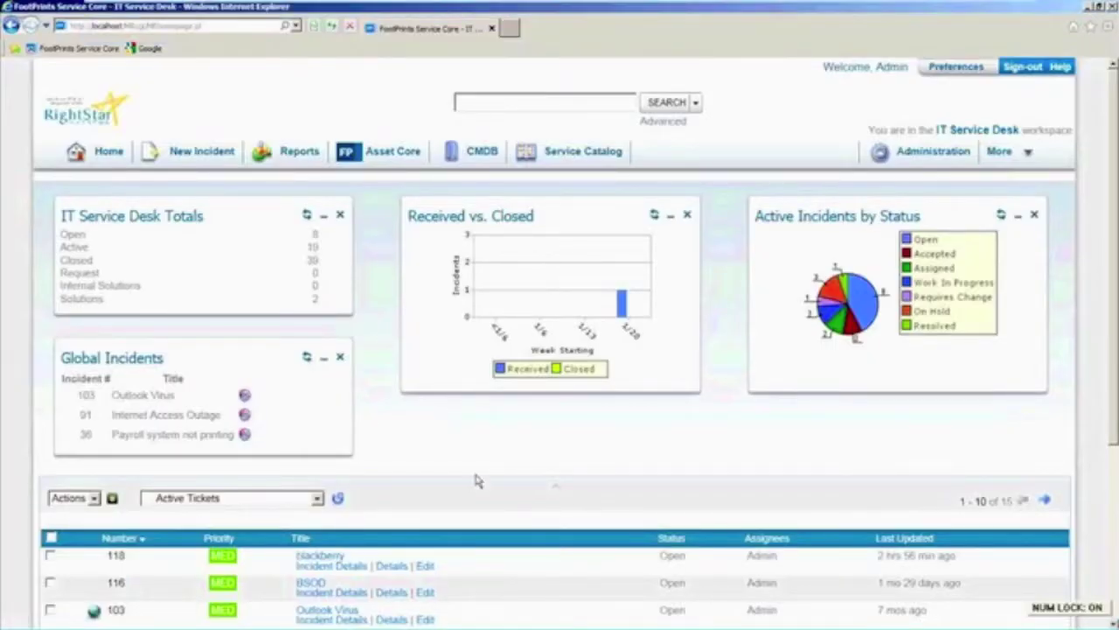
Step: Reload the dashboard so incident 121 shows as Open at the top of the ticket list
{"action": "left_click", "coordinate": [340, 498]}
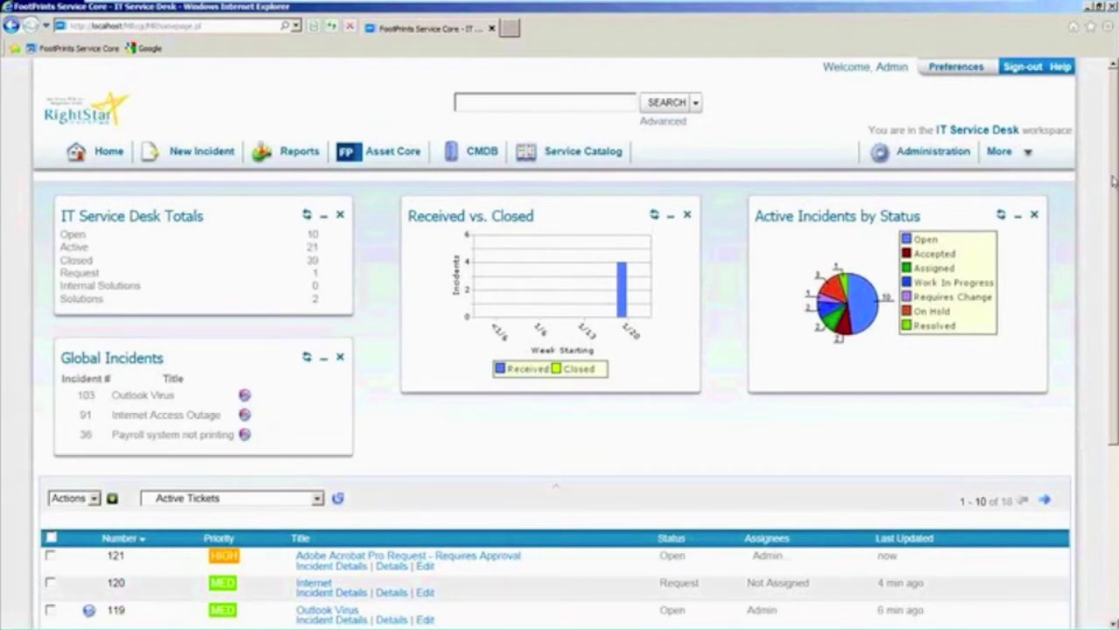
{"action": "left_click_drag", "start_coordinate": [1113, 179], "coordinate": [1114, 269]}
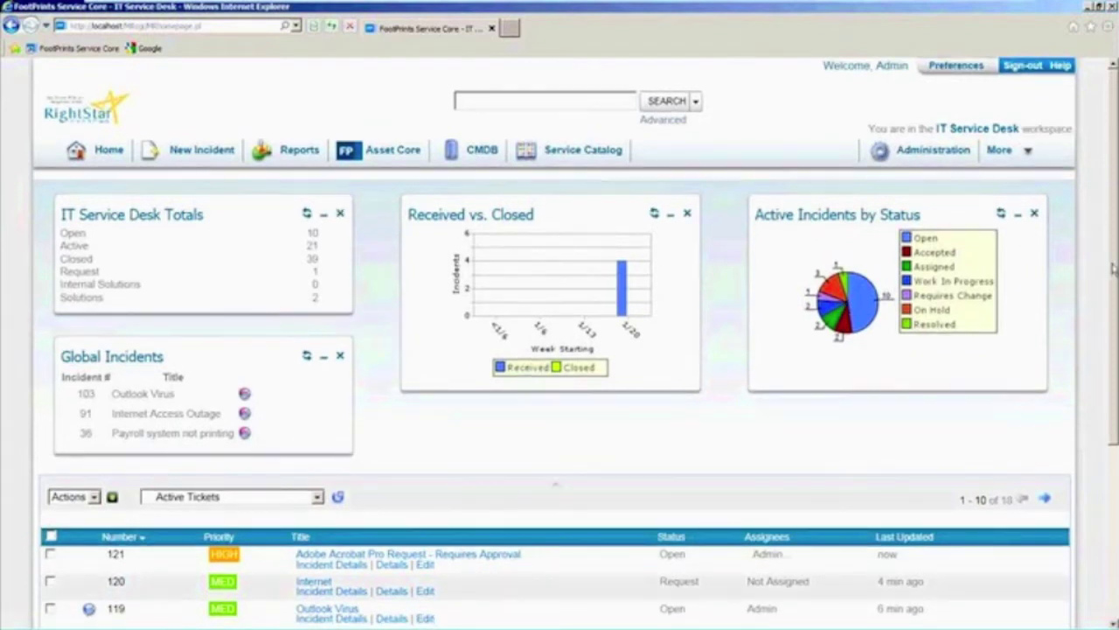
{"action": "scroll", "coordinate": [1113, 268], "scroll_direction": "down", "scroll_amount": 3}
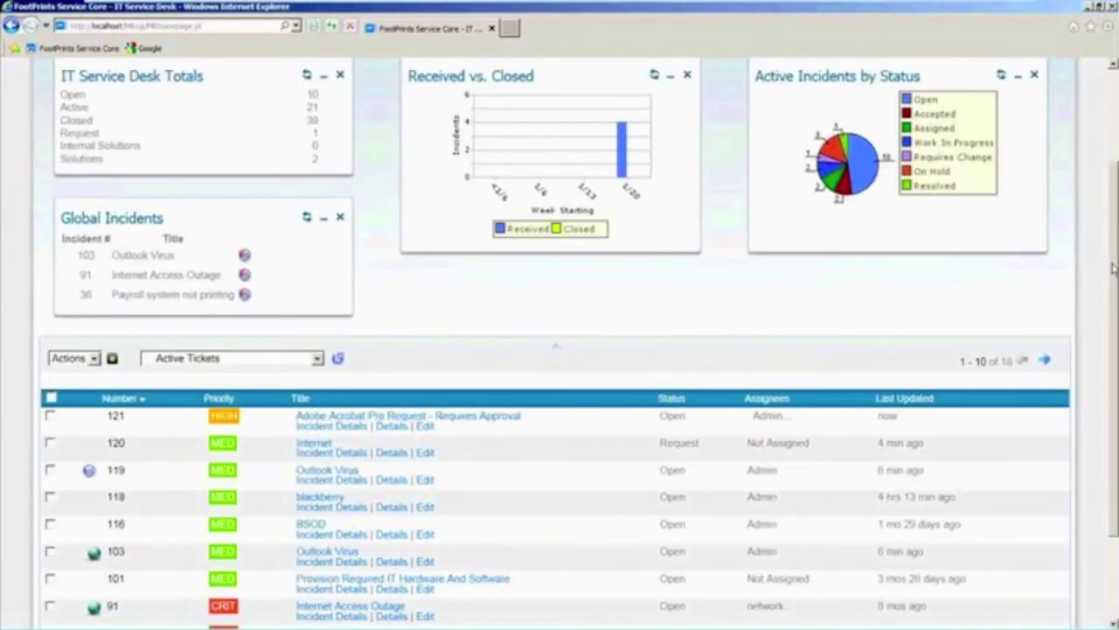
{"action": "scroll", "coordinate": [1114, 268], "scroll_direction": "down", "scroll_amount": 3}
{"action": "left_click", "coordinate": [232, 234]}
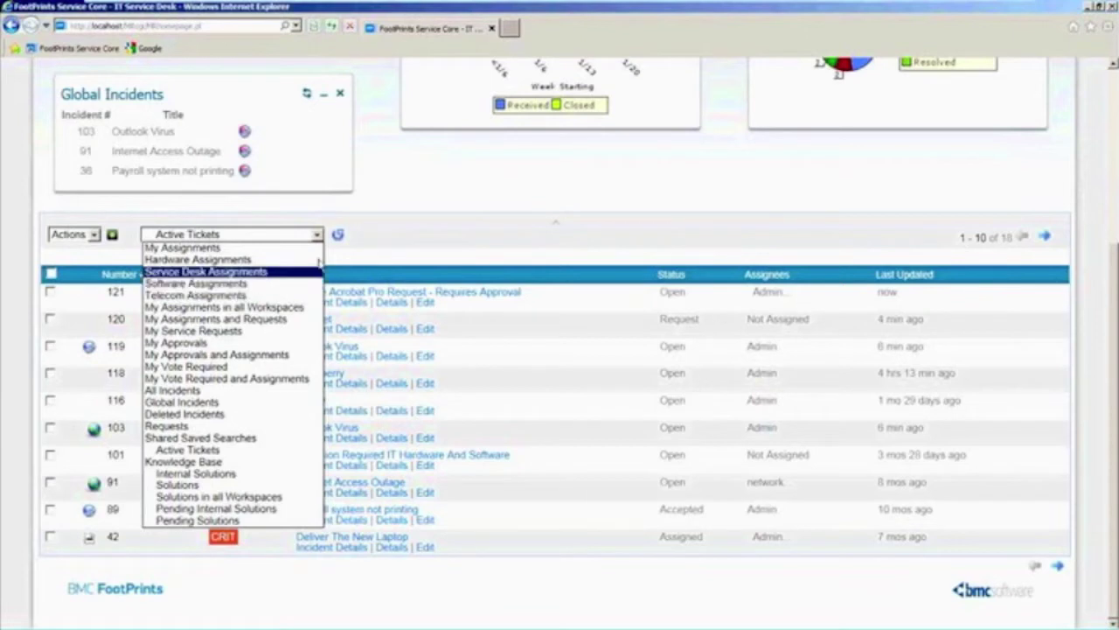
{"action": "left_click", "coordinate": [378, 240]}
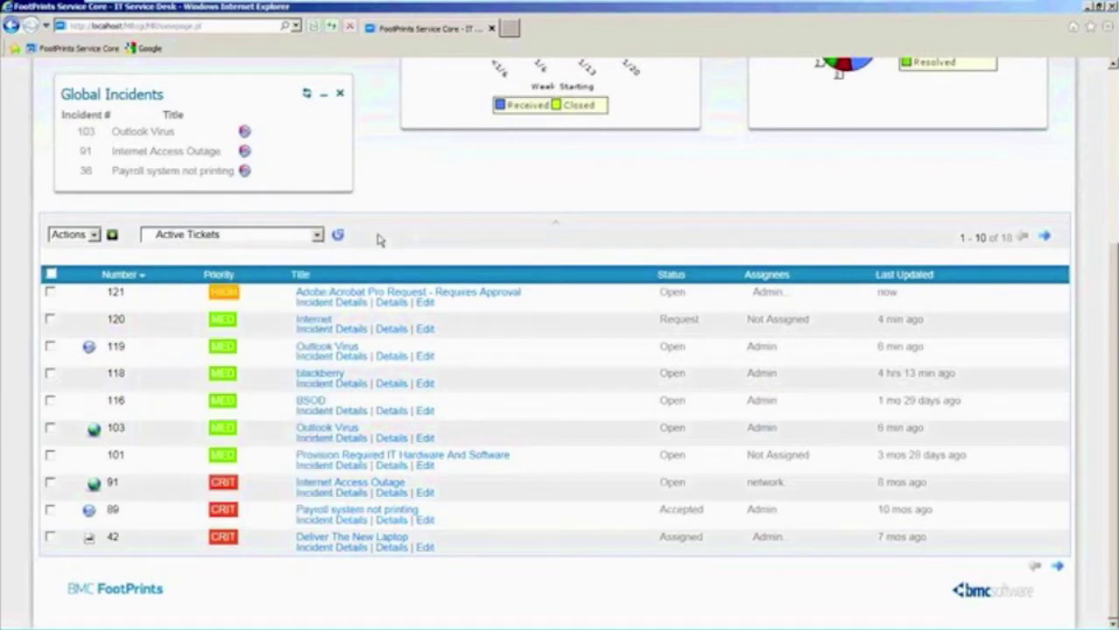
Step: Open request 120 in full details, review its Incident Details and Incident Information, and edit it
{"action": "left_click", "coordinate": [351, 332]}
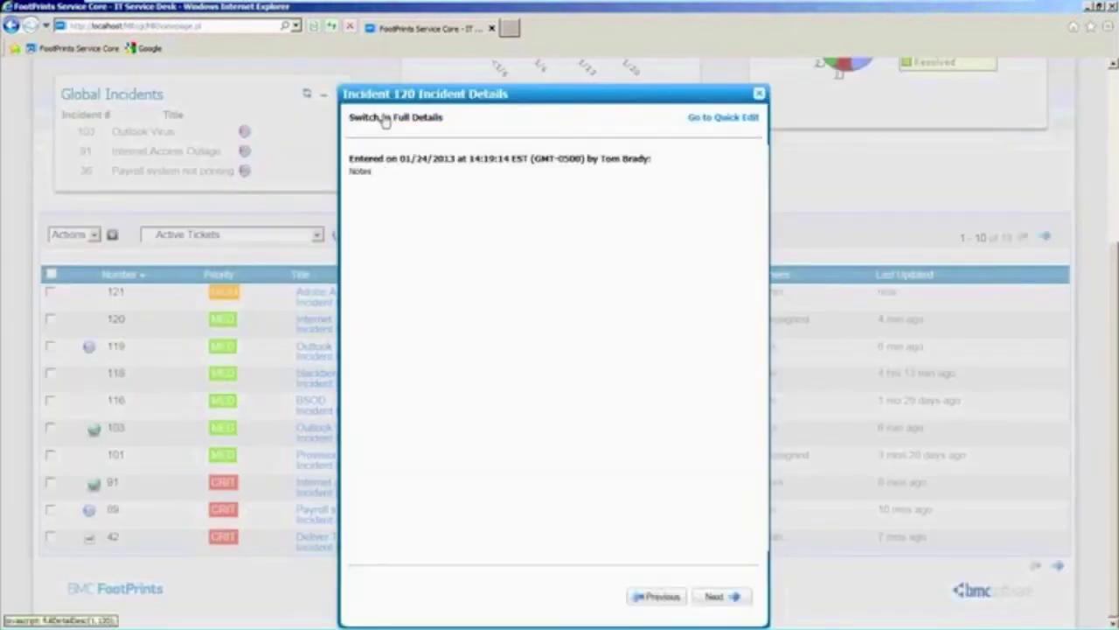
{"action": "left_click", "coordinate": [385, 120]}
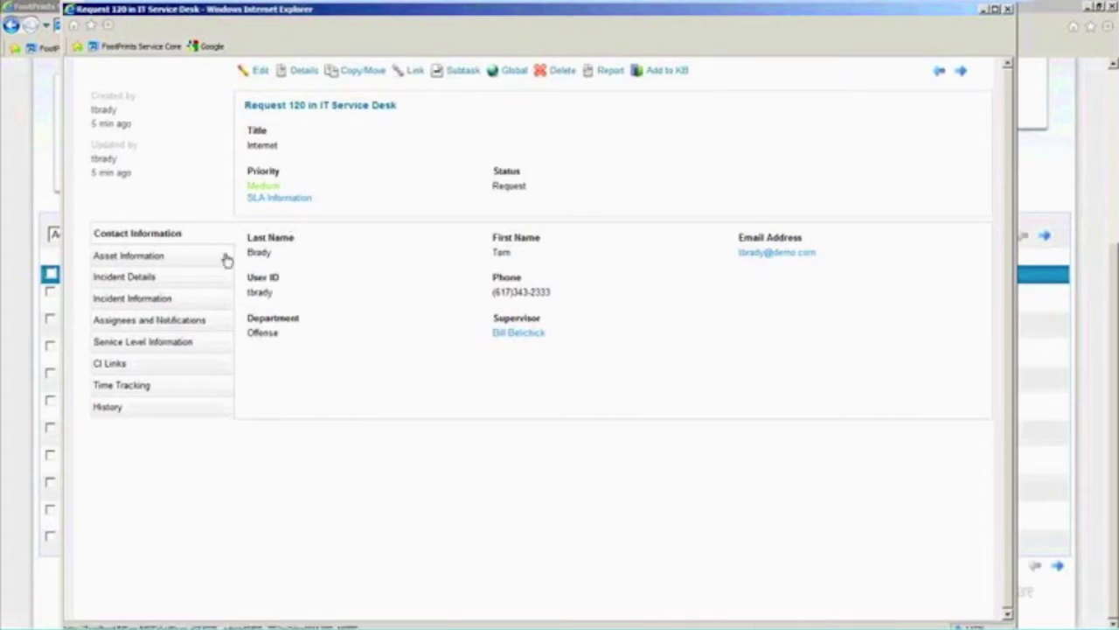
{"action": "left_click", "coordinate": [131, 278]}
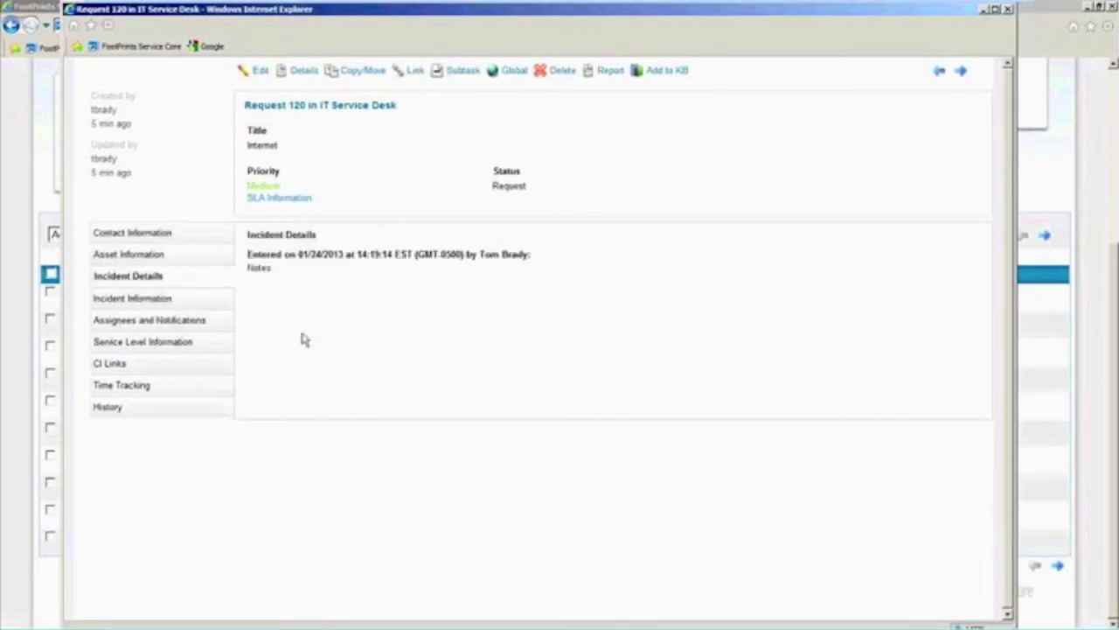
{"action": "left_click", "coordinate": [140, 300]}
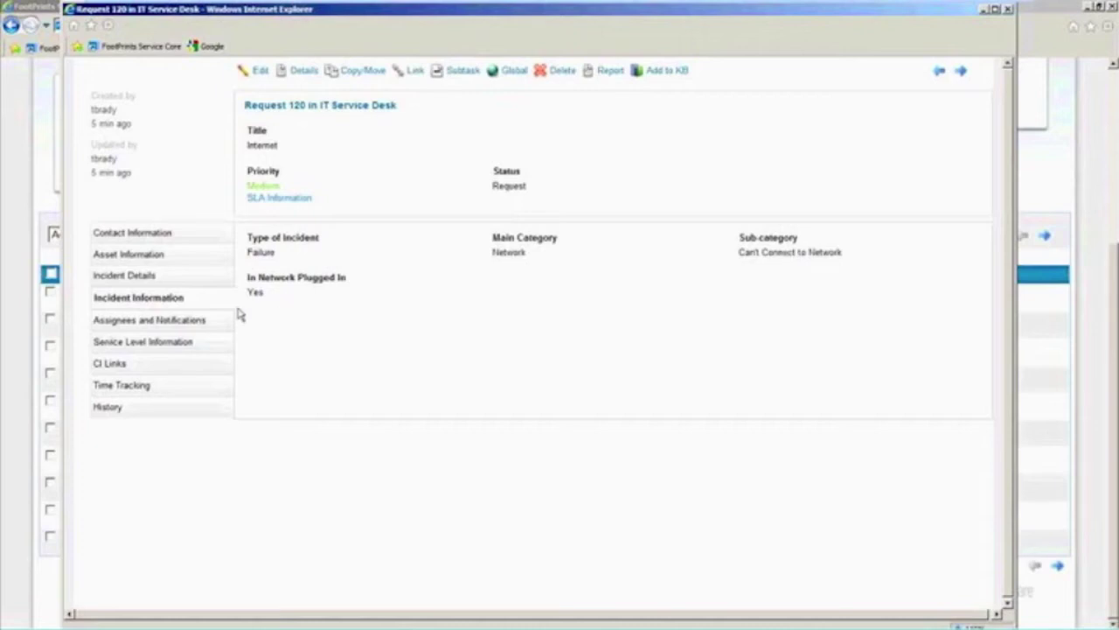
{"action": "mouse_move", "coordinate": [332, 308]}
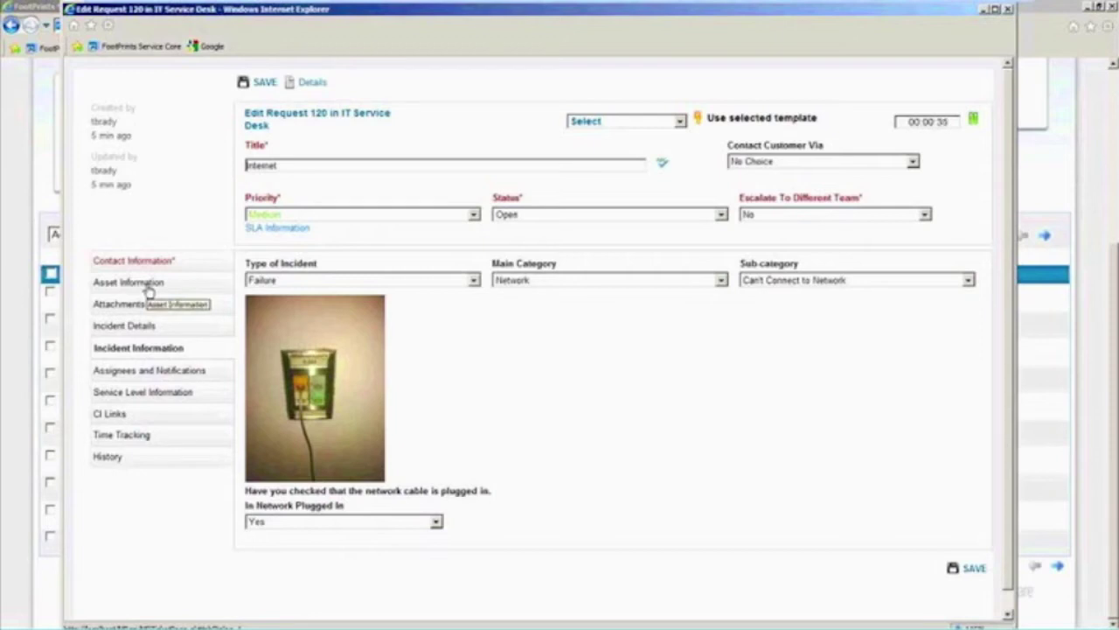
Step: Show request 120's asset information for the linked device winxp-vm
{"action": "left_click", "coordinate": [148, 291]}
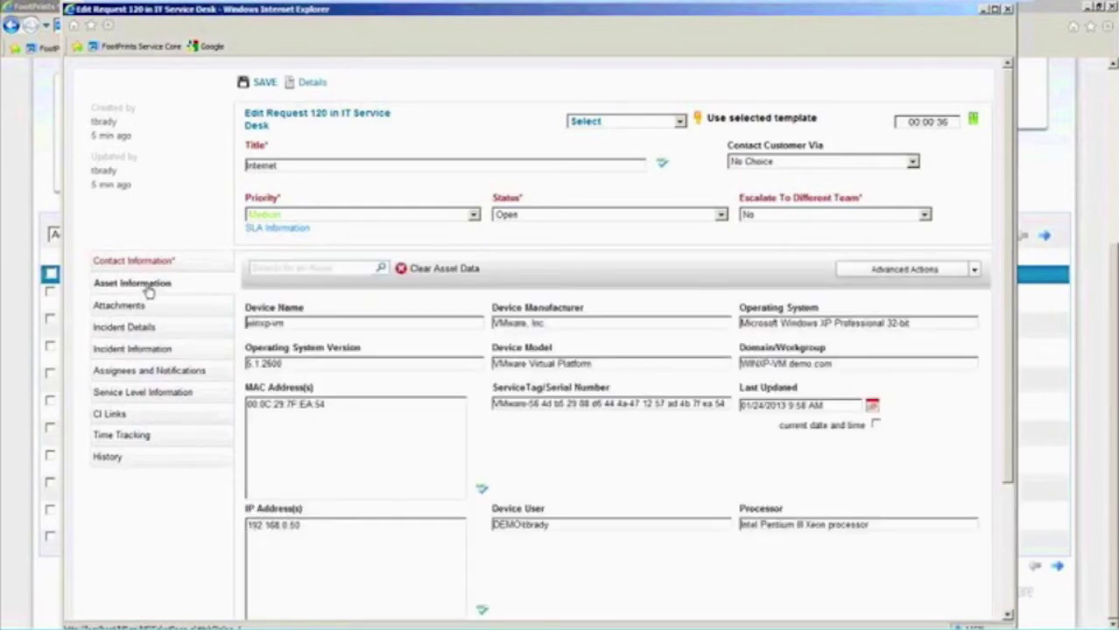
Step: Browse the asset's Advanced Actions list, then return to request 120's Incident Information
{"action": "left_click", "coordinate": [975, 271]}
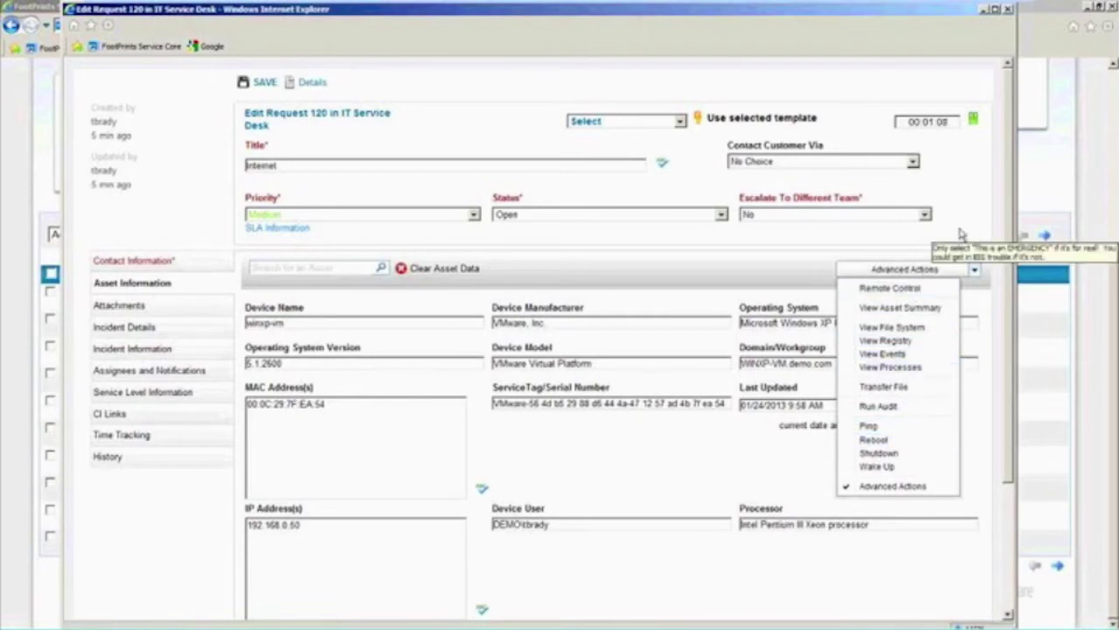
{"action": "left_click", "coordinate": [137, 525]}
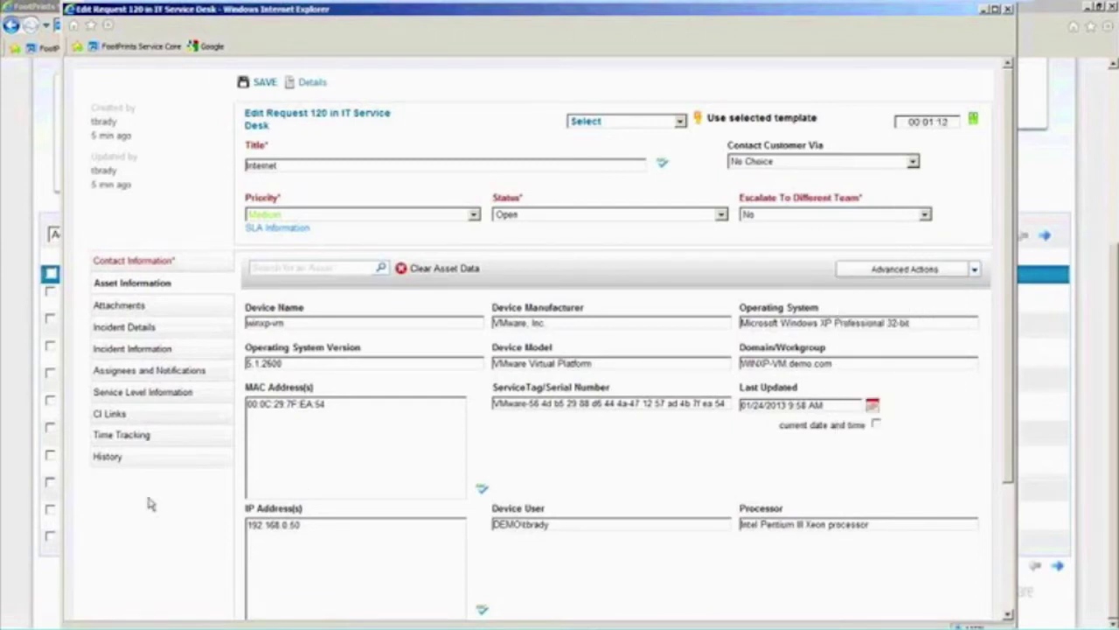
{"action": "left_click", "coordinate": [158, 354]}
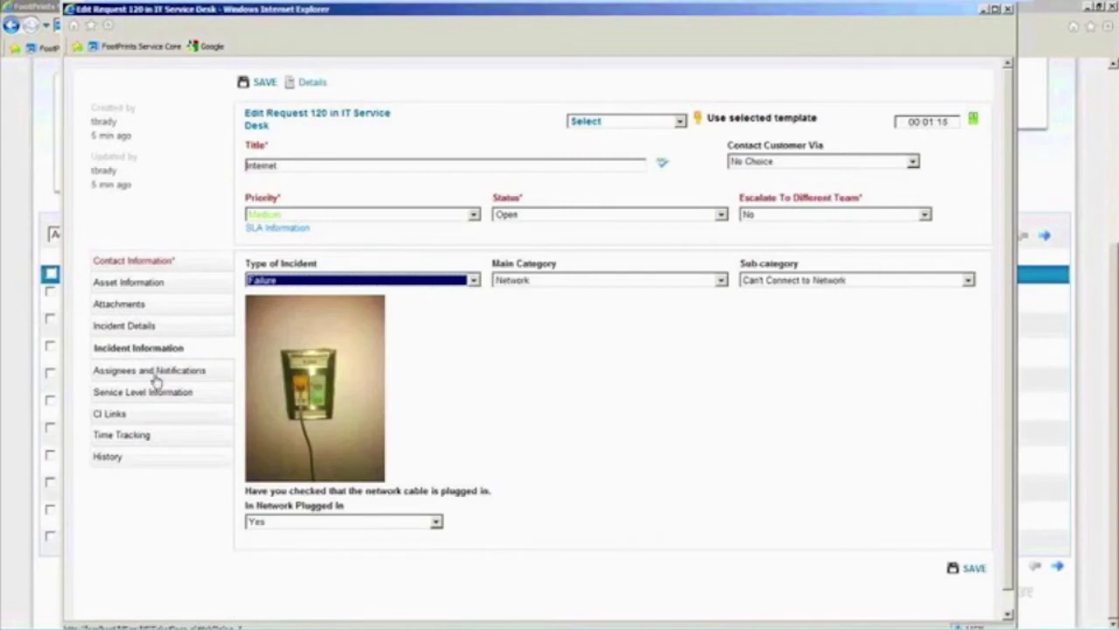
Step: Confirm the Hardware Admin is already assigned to request 120, then view its service level details
{"action": "left_click", "coordinate": [155, 374]}
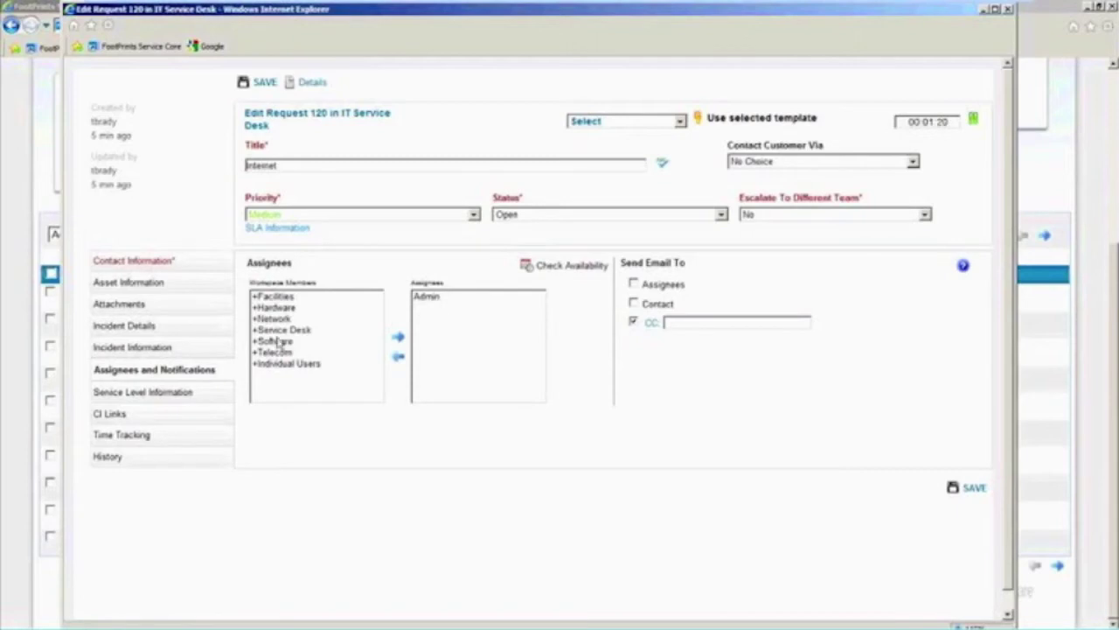
{"action": "left_click", "coordinate": [274, 308]}
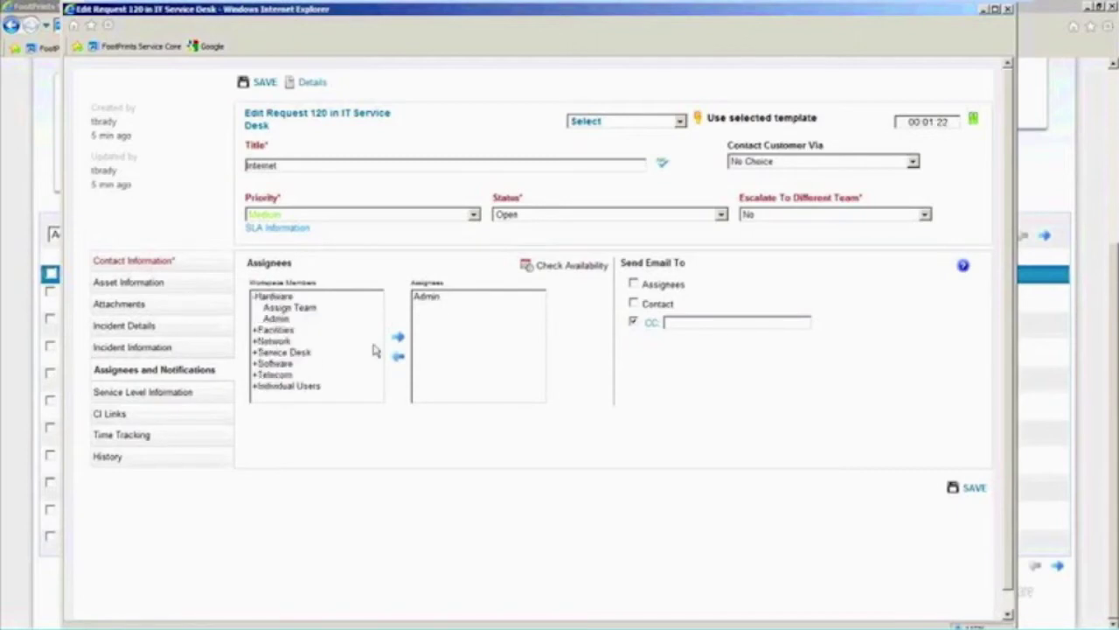
{"action": "left_click", "coordinate": [276, 319]}
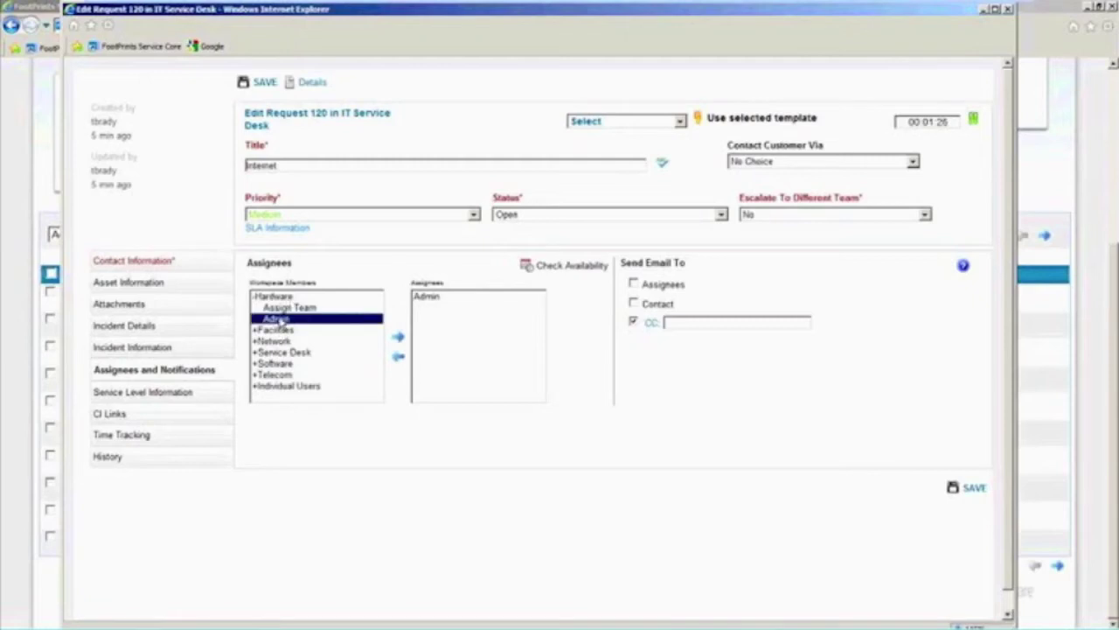
{"action": "left_click", "coordinate": [399, 338]}
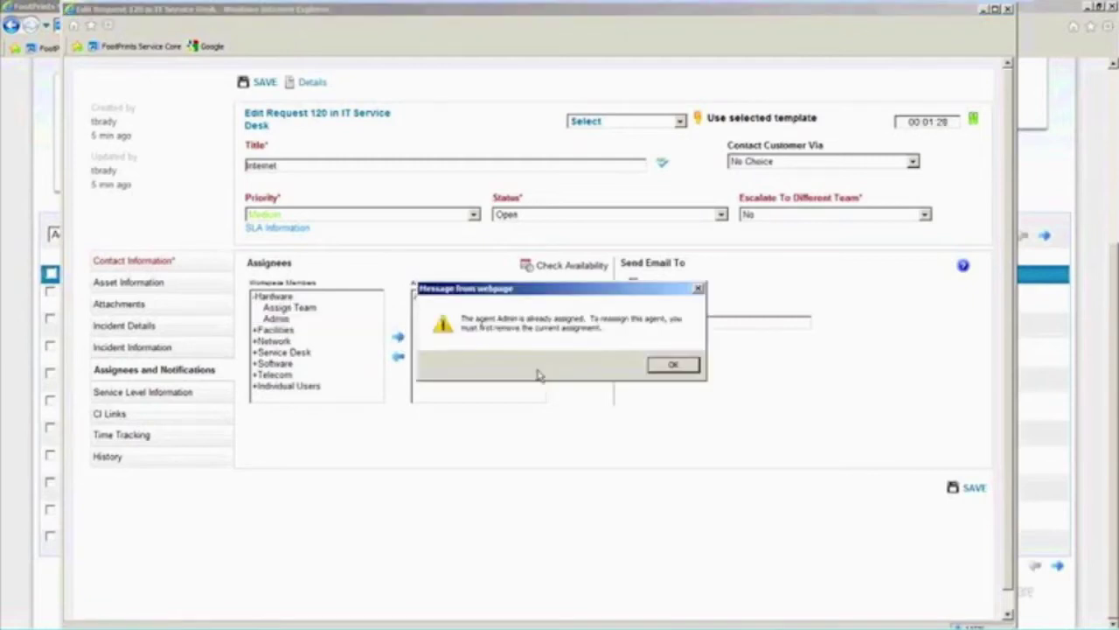
{"action": "left_click", "coordinate": [670, 365]}
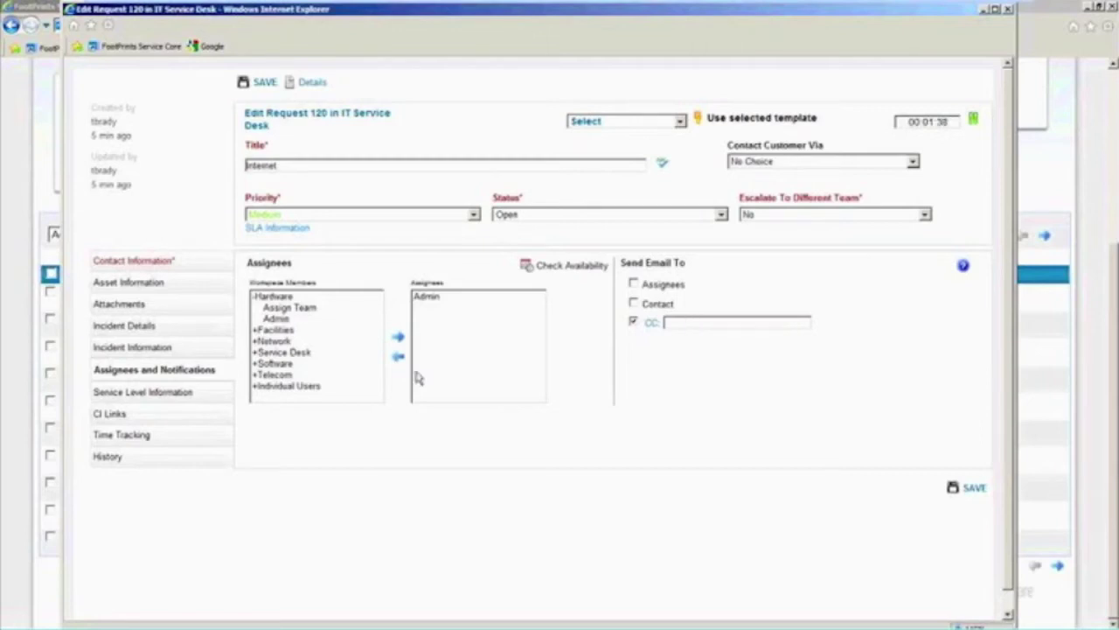
{"action": "left_click", "coordinate": [150, 395]}
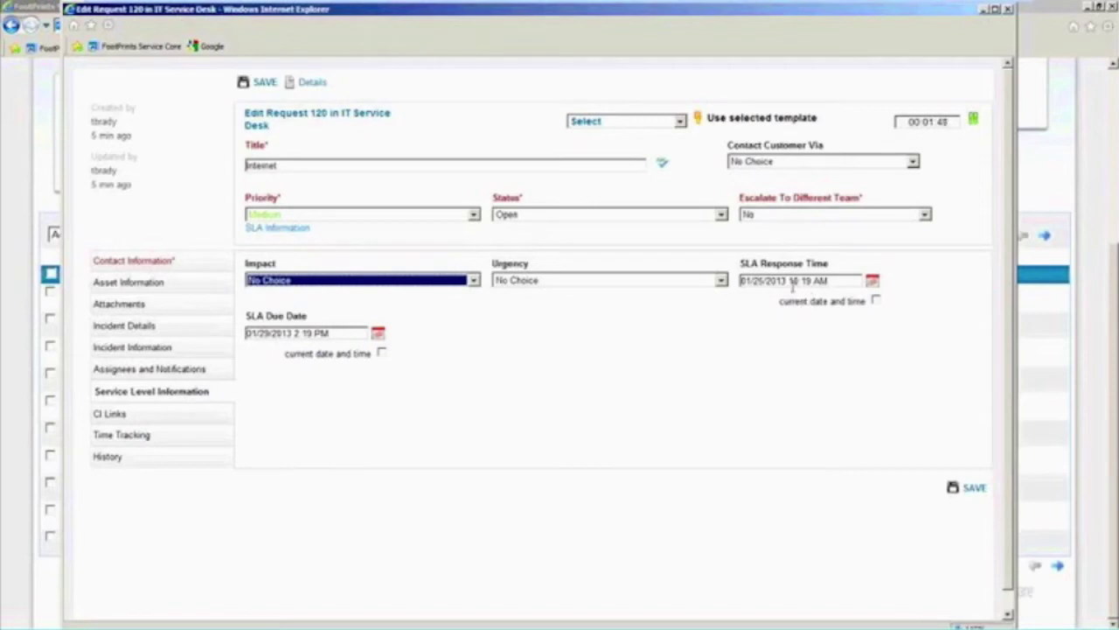
Step: Set request 120's Impact to High and Urgency to Medium, then view its time tracking
{"action": "left_click", "coordinate": [473, 280]}
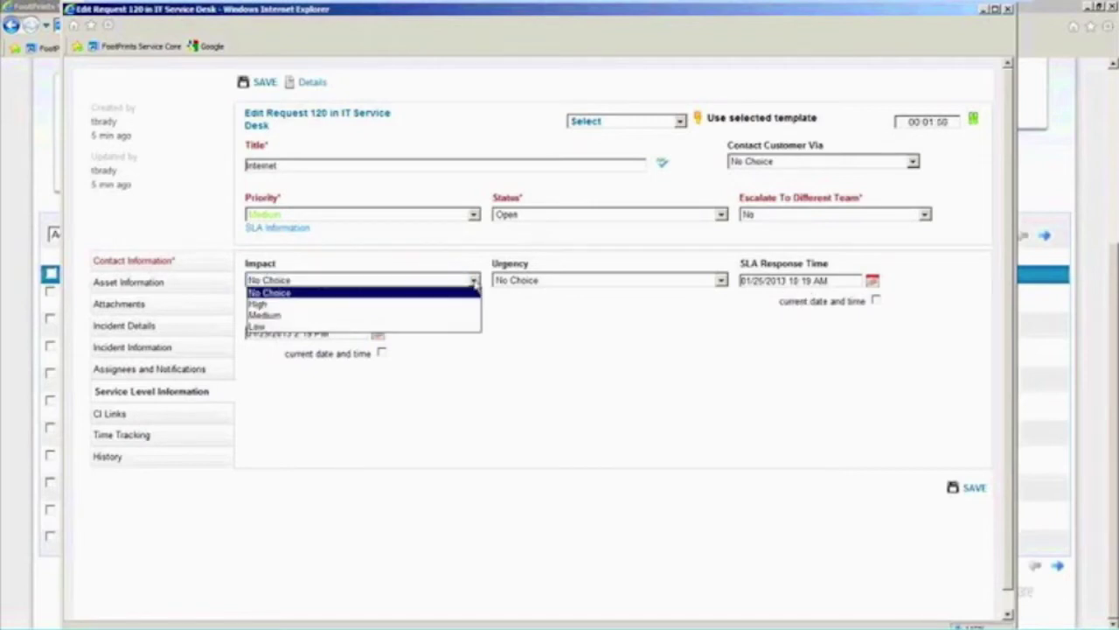
{"action": "left_click", "coordinate": [358, 305]}
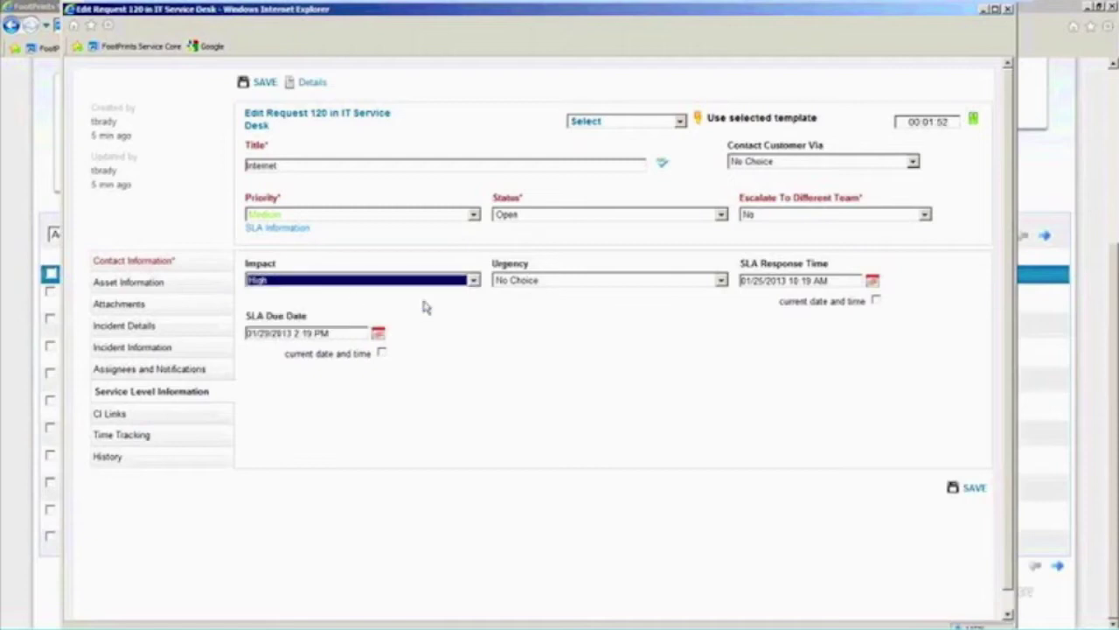
{"action": "left_click", "coordinate": [530, 281]}
{"action": "left_click", "coordinate": [525, 315]}
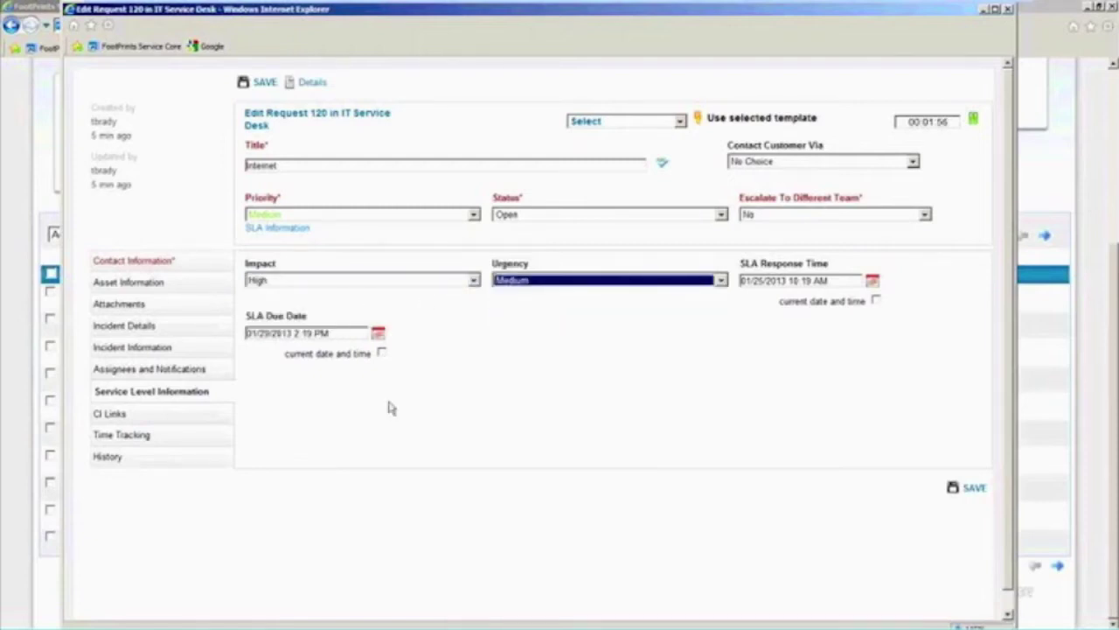
{"action": "left_click", "coordinate": [129, 436]}
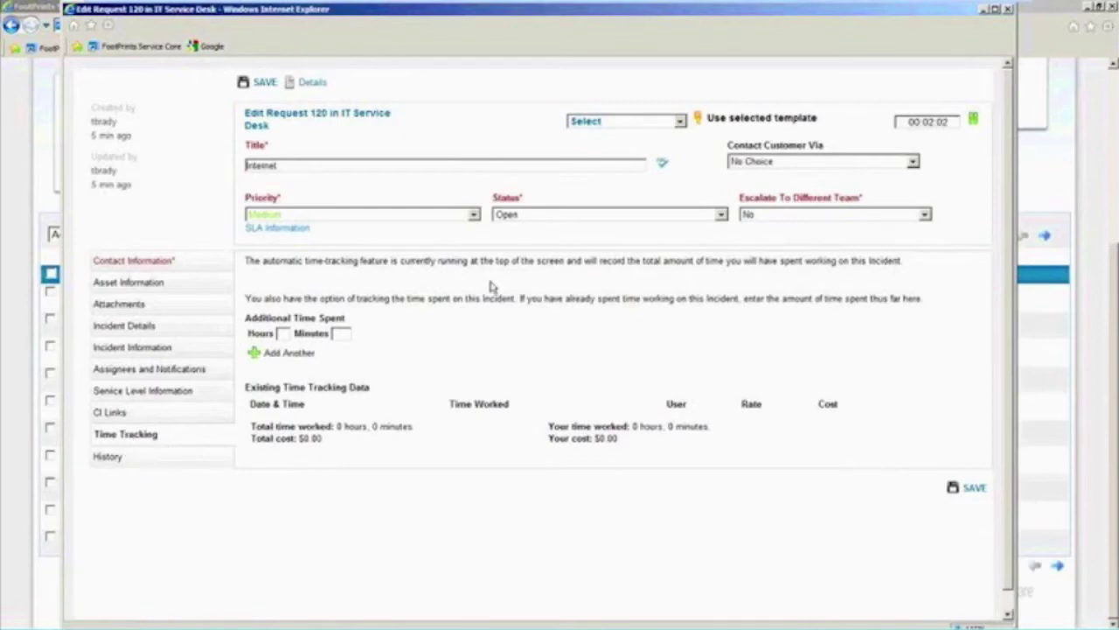
Step: Log 1 additional hour on request 120, add another time row, and view its linked CIs
{"action": "left_click", "coordinate": [284, 333]}
{"action": "type", "text": "1"}
{"action": "left_click", "coordinate": [266, 353]}
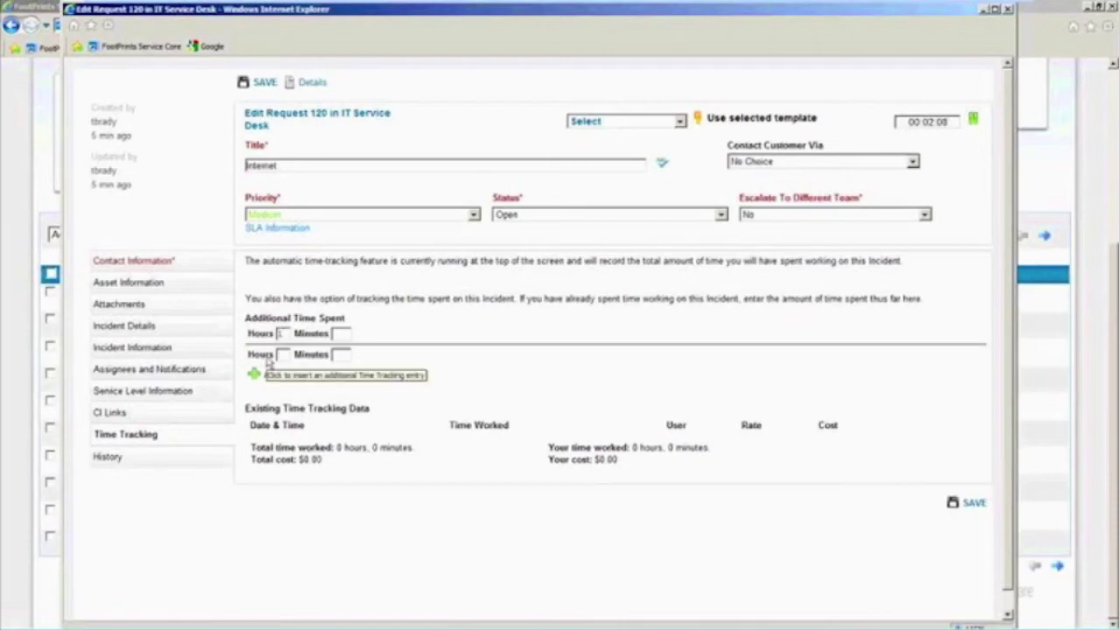
{"action": "left_click", "coordinate": [112, 413]}
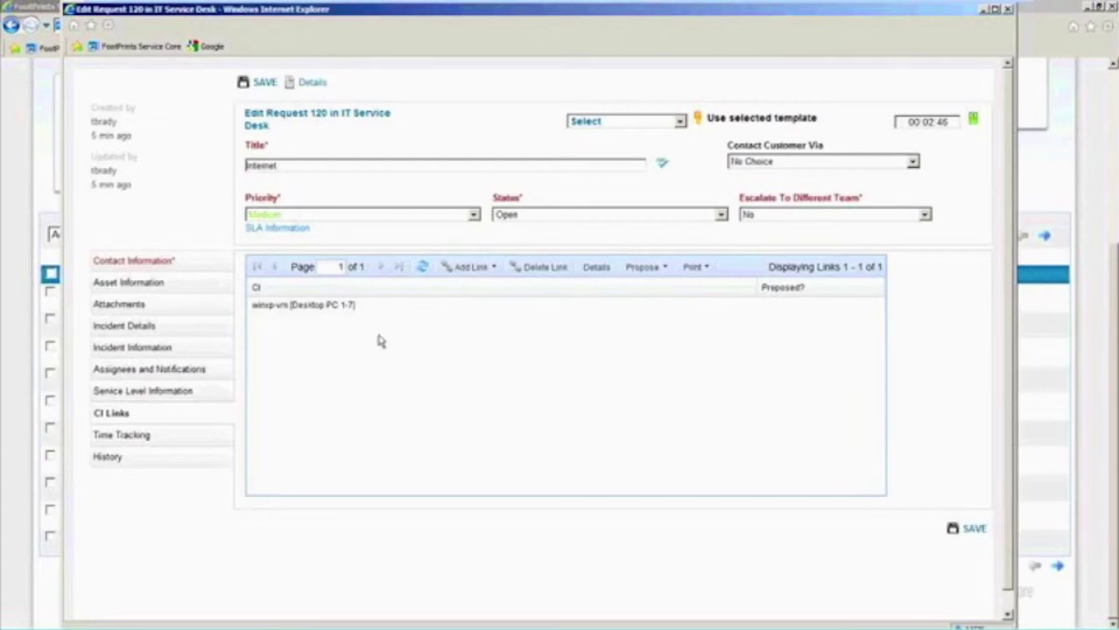
Step: Check the Add Link options for request 120's CI links, then bring up the request's history
{"action": "left_click", "coordinate": [492, 269]}
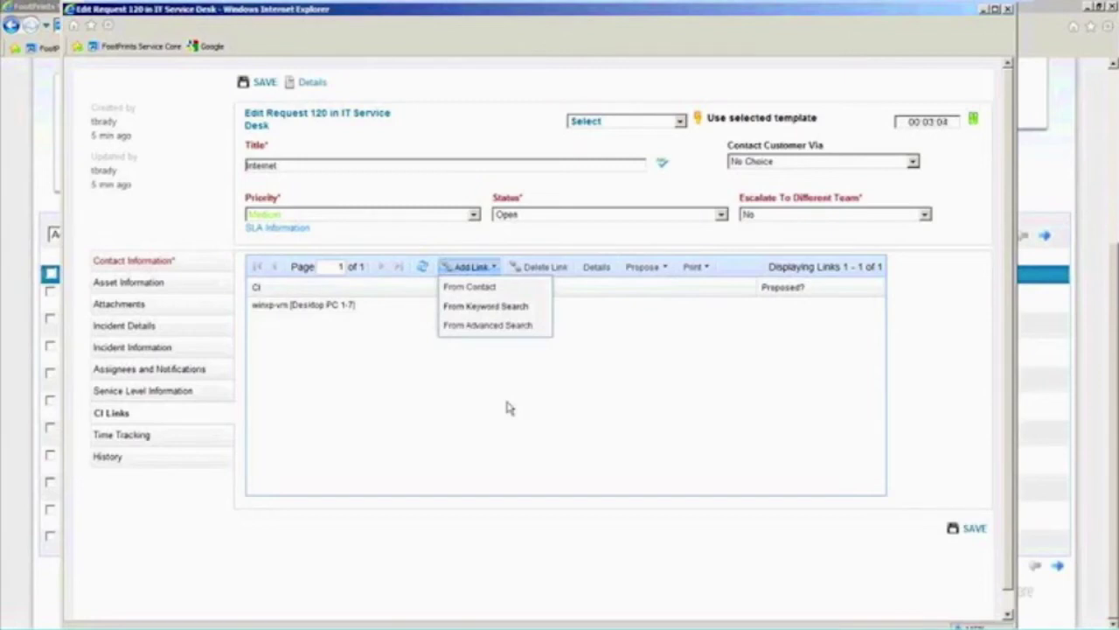
{"action": "left_click", "coordinate": [481, 468]}
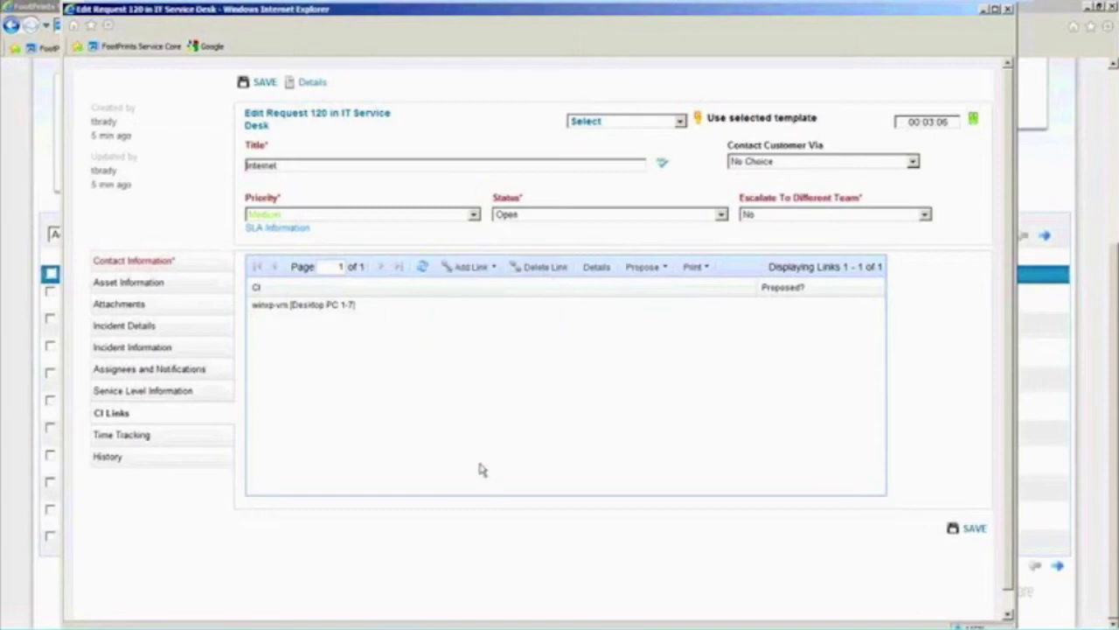
{"action": "left_click", "coordinate": [109, 457]}
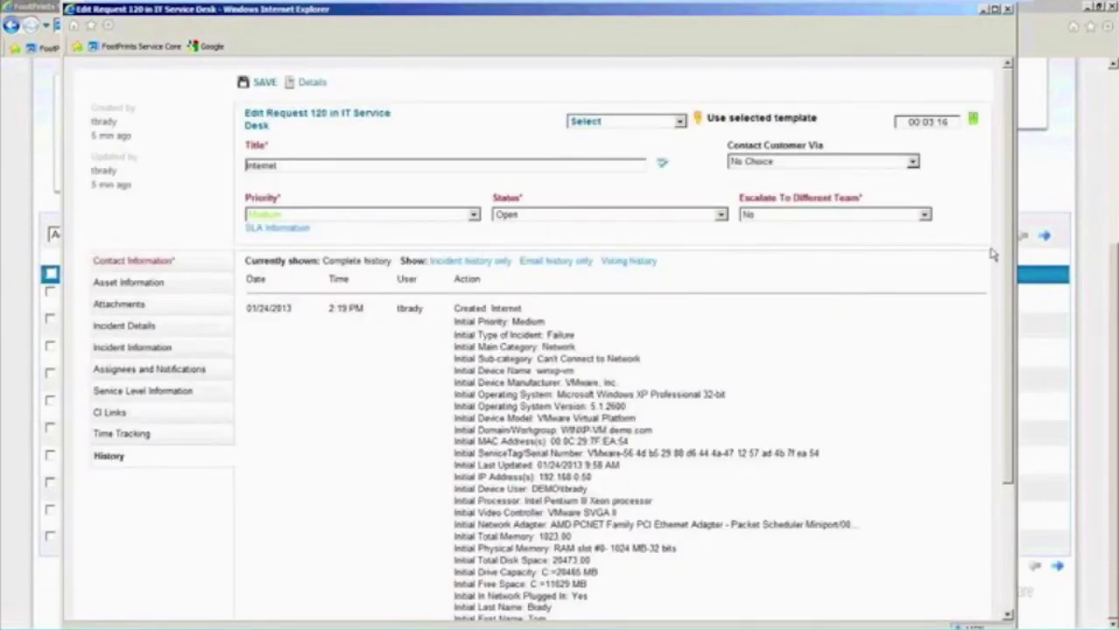
Step: Filter request 120's history to incident, email, then voting entries, and return to complete history
{"action": "left_click_drag", "start_coordinate": [1011, 208], "coordinate": [1009, 297]}
{"action": "scroll", "coordinate": [740, 492], "scroll_direction": "down", "scroll_amount": 1}
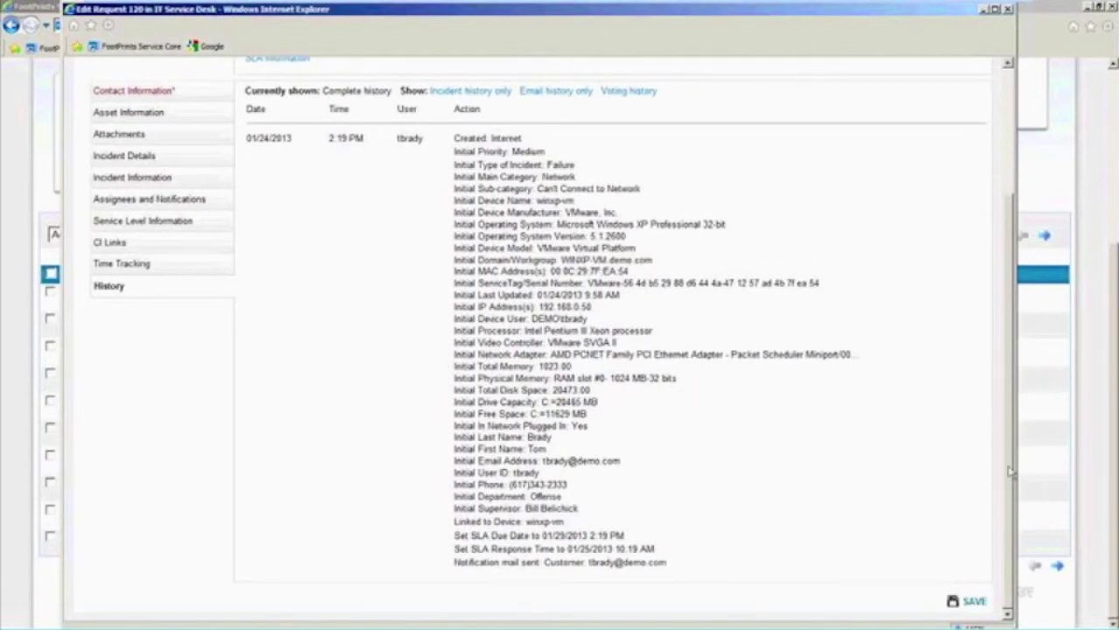
{"action": "scroll", "coordinate": [1010, 472], "scroll_direction": "up", "scroll_amount": 3}
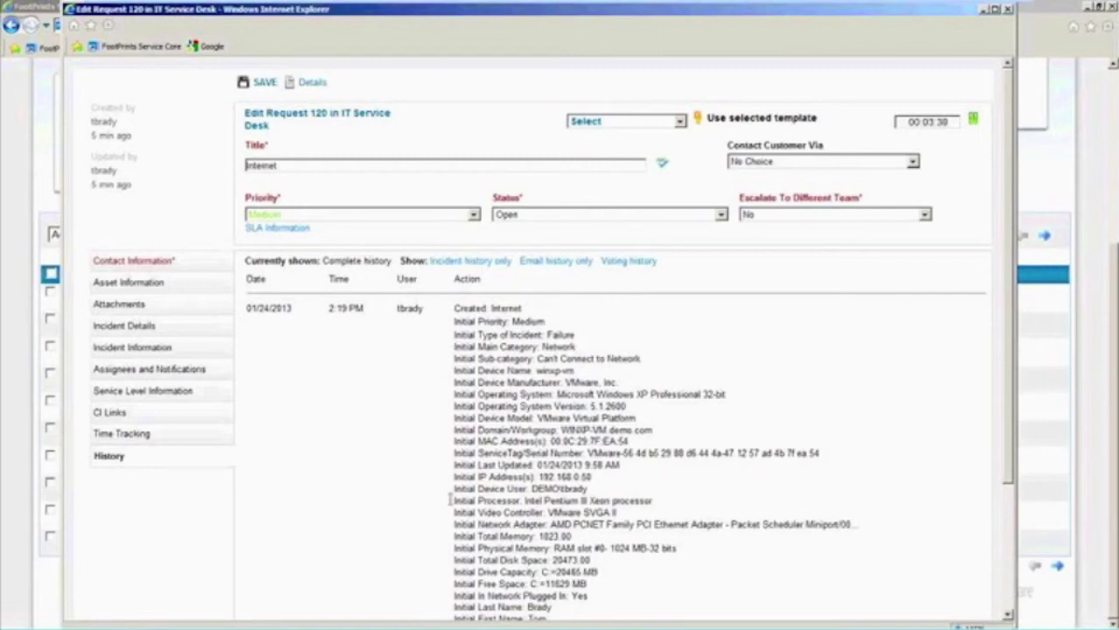
{"action": "left_click", "coordinate": [459, 263]}
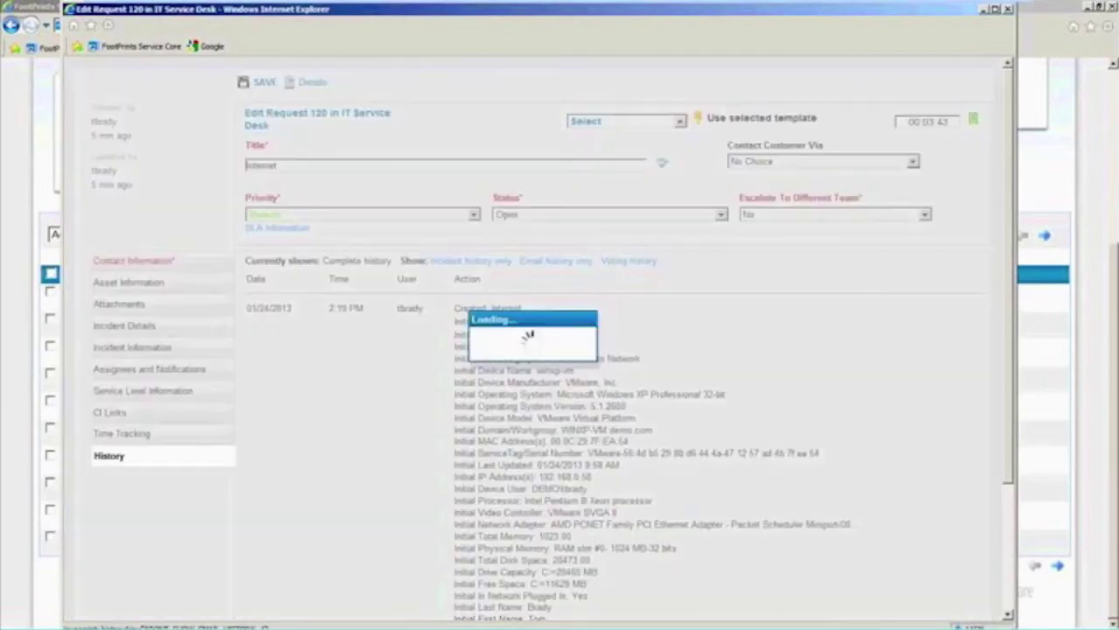
{"action": "left_click", "coordinate": [538, 262]}
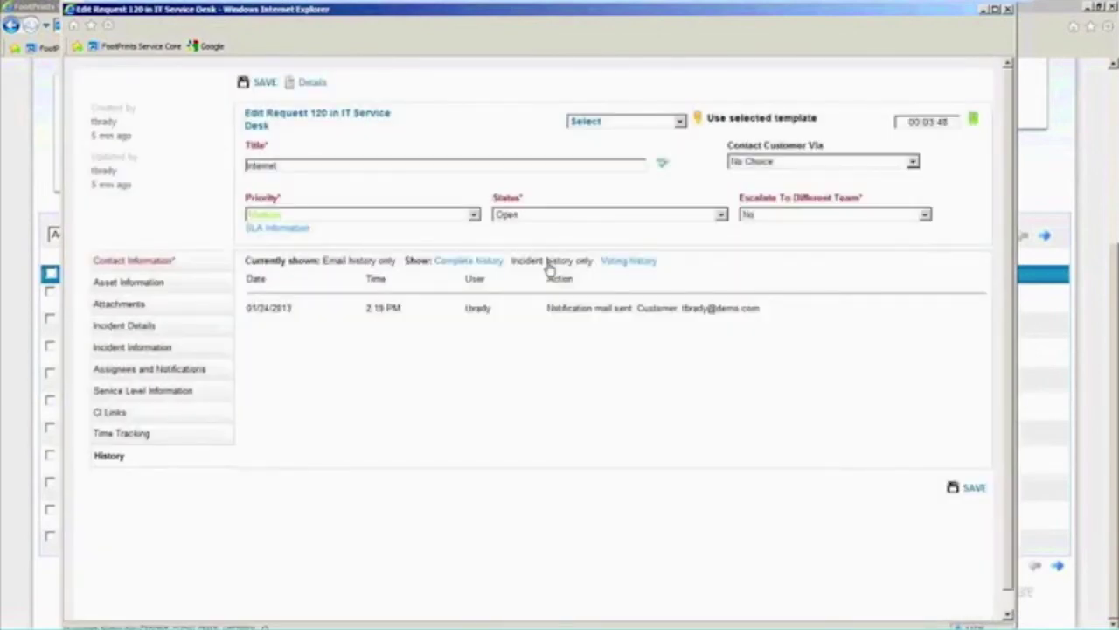
{"action": "left_click", "coordinate": [618, 263]}
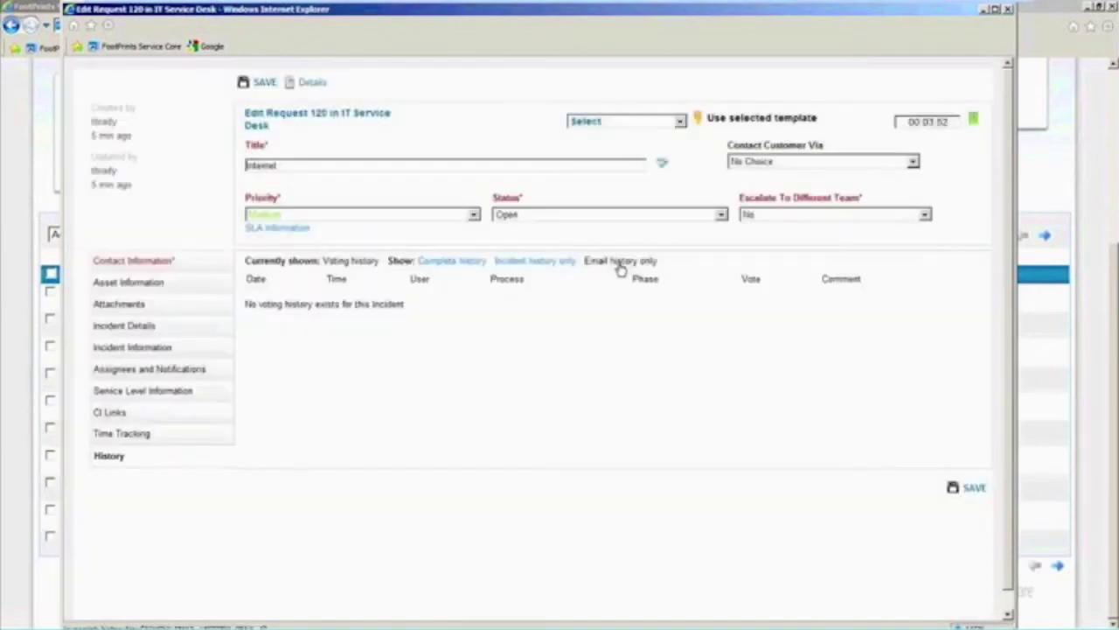
{"action": "left_click", "coordinate": [457, 268]}
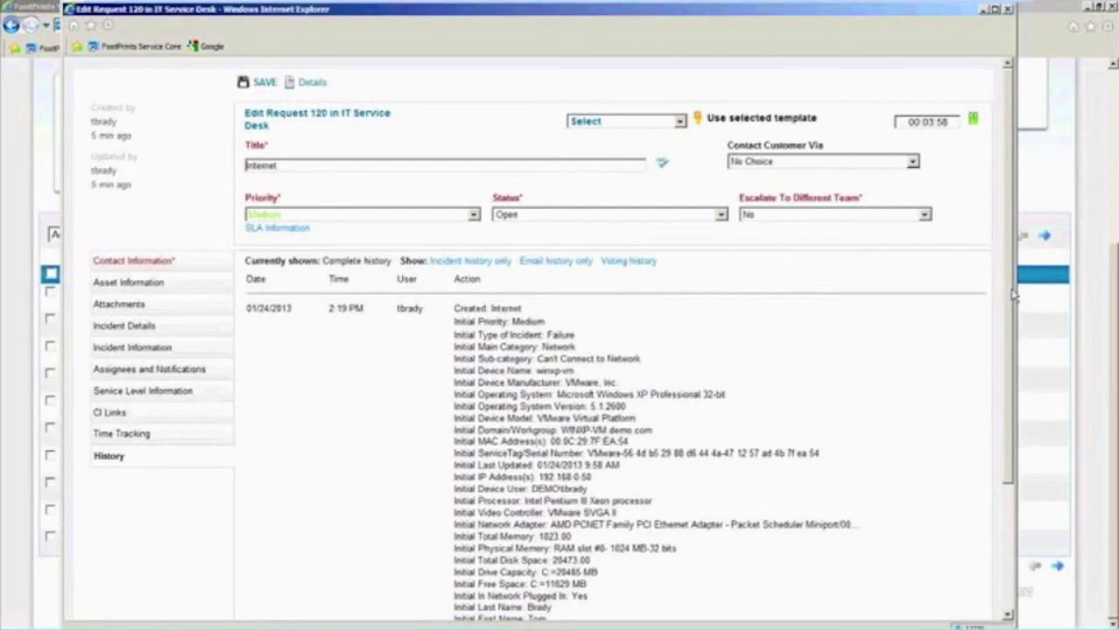
Step: Save request 120, then open incident 121 from the Active Tickets list
{"action": "left_click", "coordinate": [154, 262]}
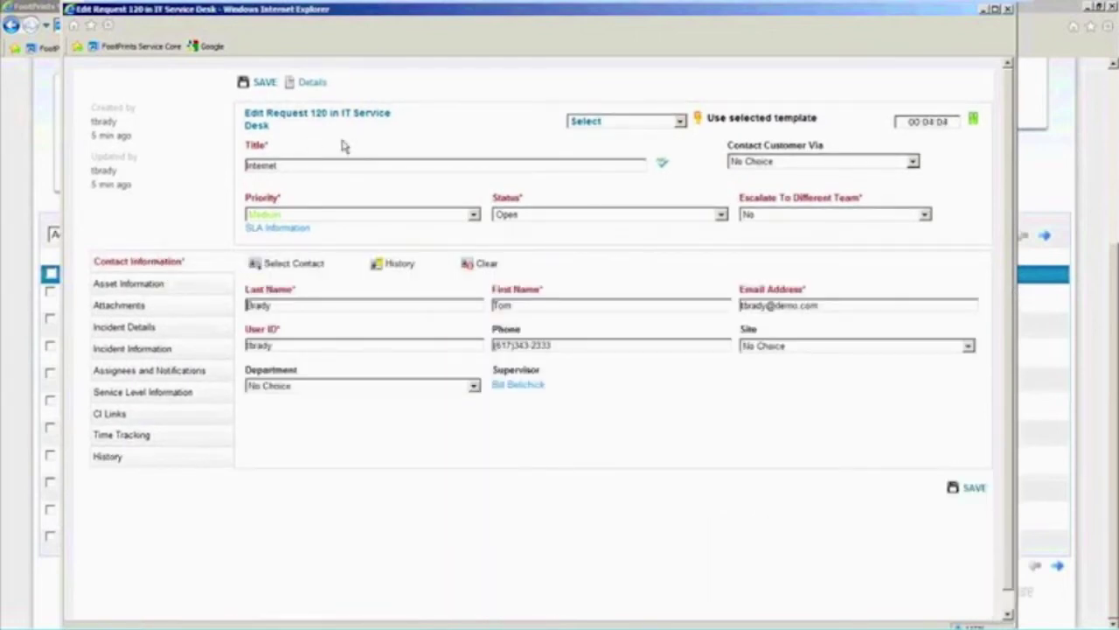
{"action": "left_click", "coordinate": [260, 82]}
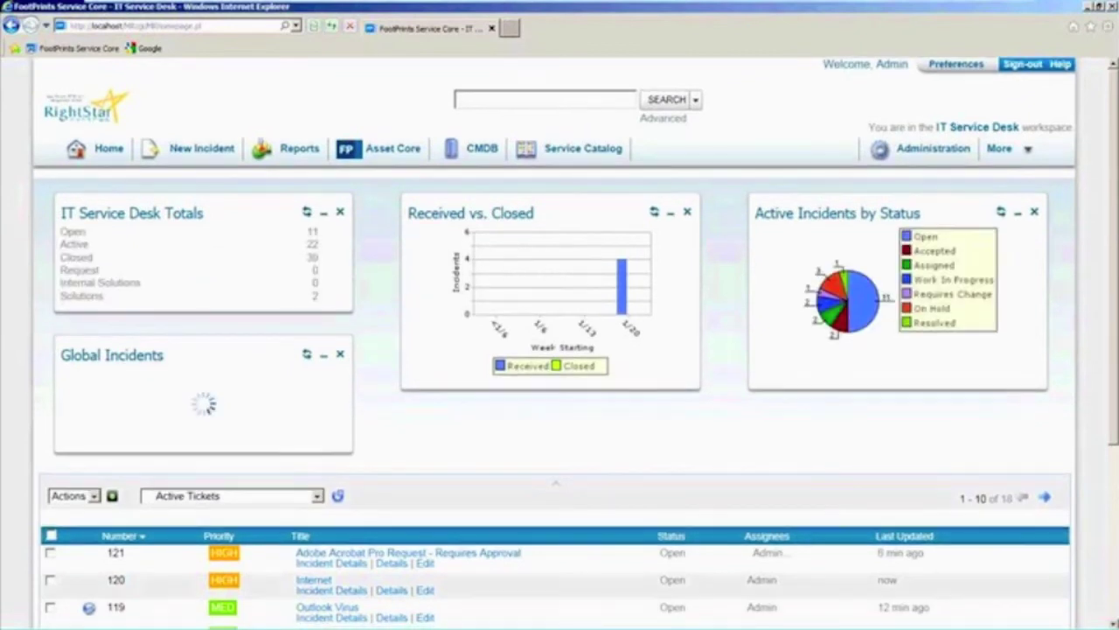
{"action": "left_click_drag", "start_coordinate": [1114, 156], "coordinate": [1115, 248]}
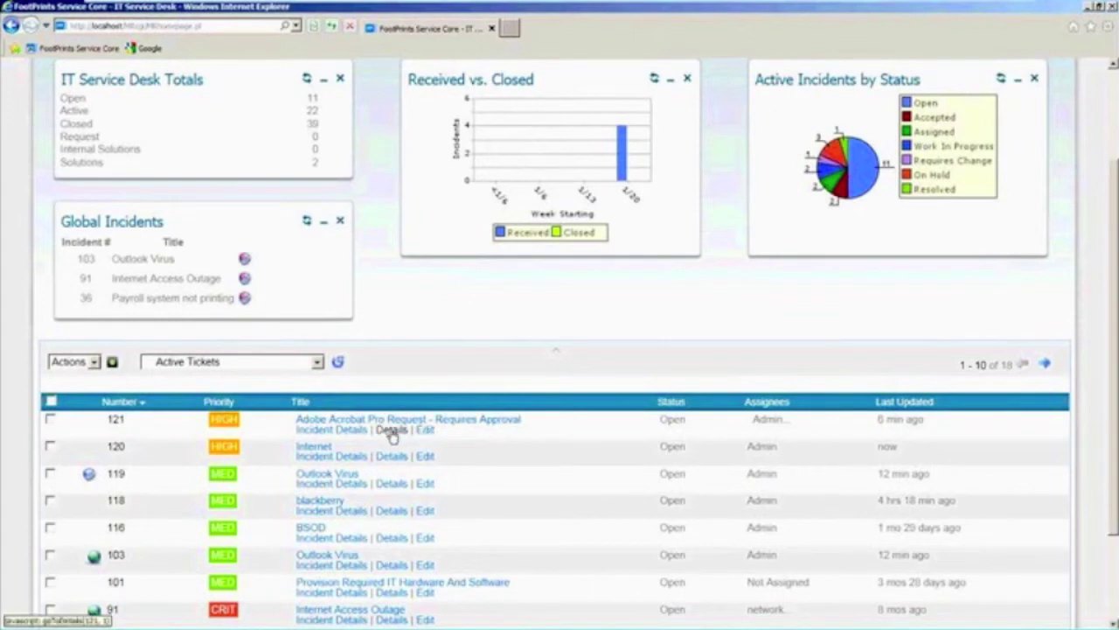
{"action": "left_click", "coordinate": [392, 431]}
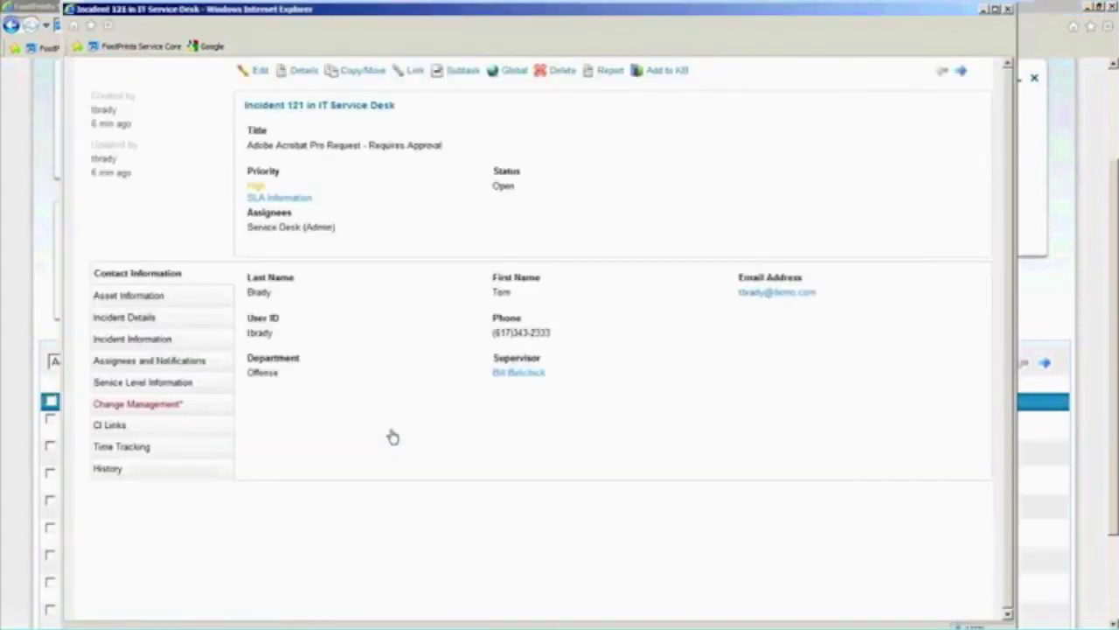
Step: View incident 121's Change Management voting section, then switch to the Outlook inbox
{"action": "left_click", "coordinate": [167, 411]}
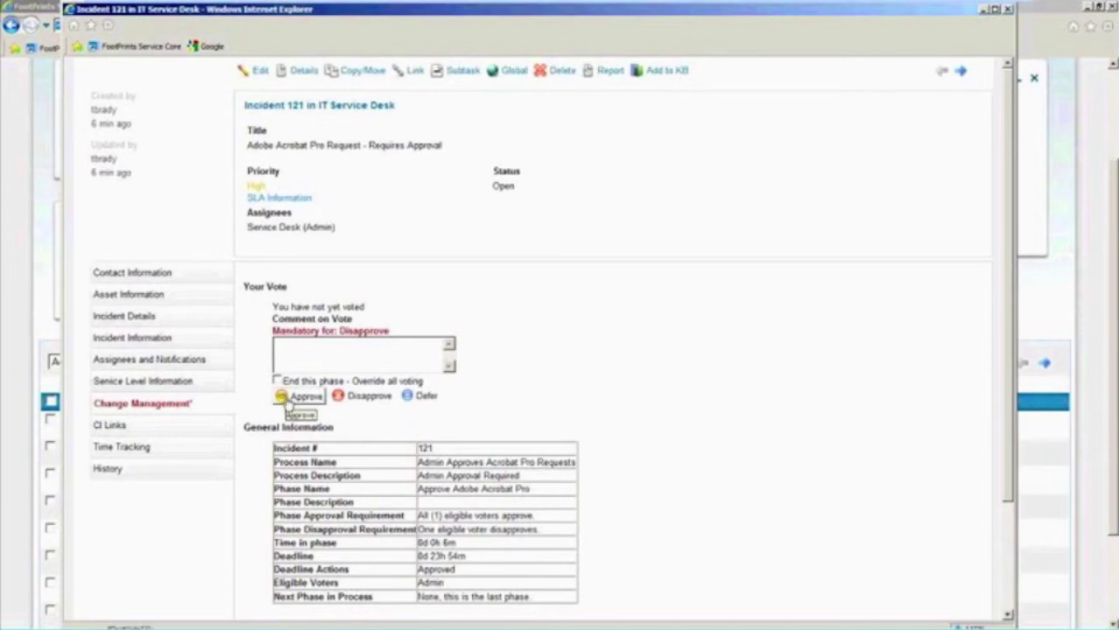
{"action": "mouse_move", "coordinate": [316, 626]}
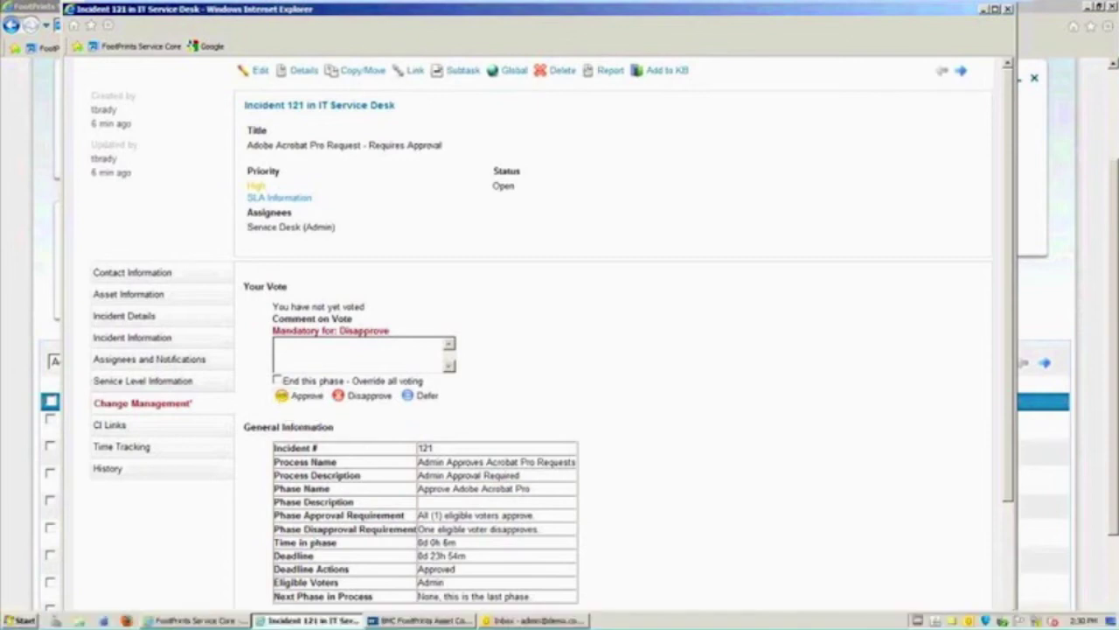
{"action": "left_click", "coordinate": [542, 621]}
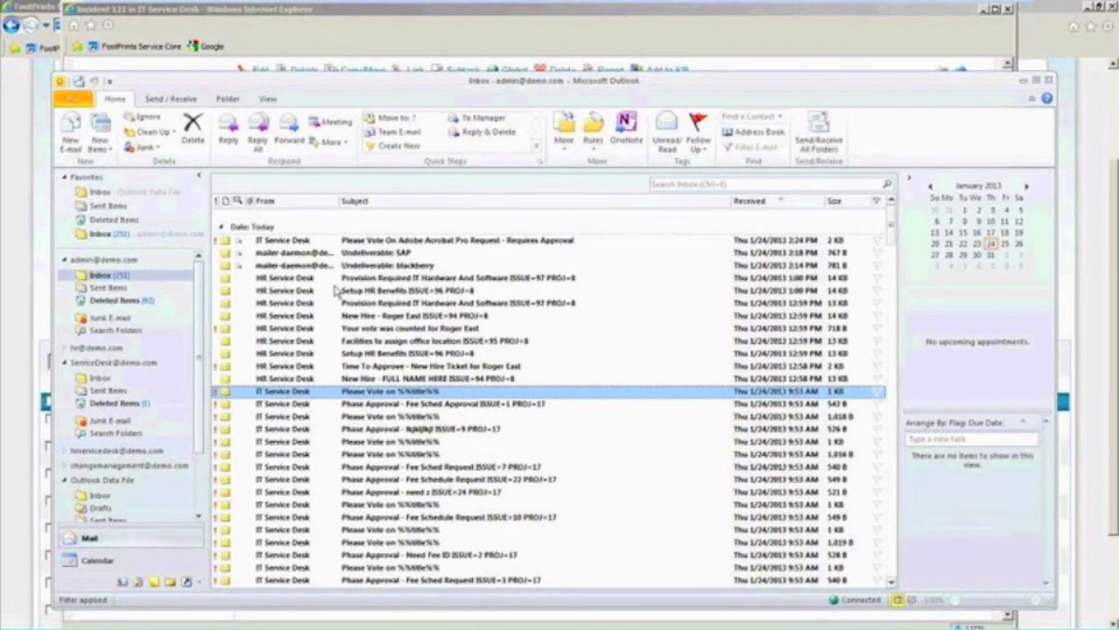
Step: Read the 'Please Vote On Adobe Acrobat Pro Request' email, close it and minimize Outlook
{"action": "double_click", "coordinate": [425, 244]}
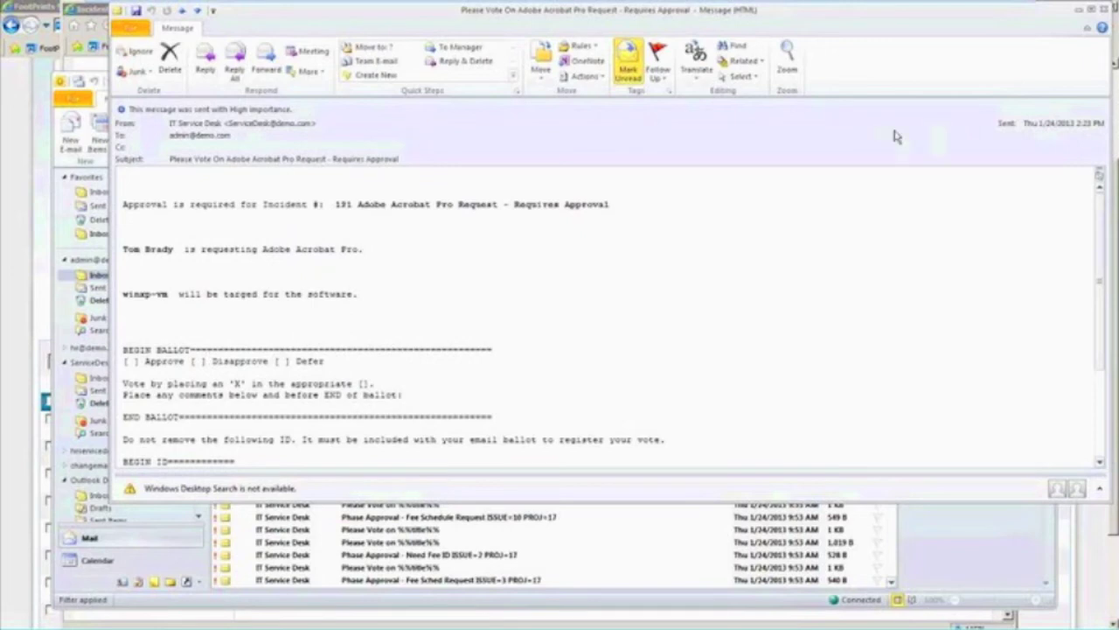
{"action": "left_click", "coordinate": [1104, 11]}
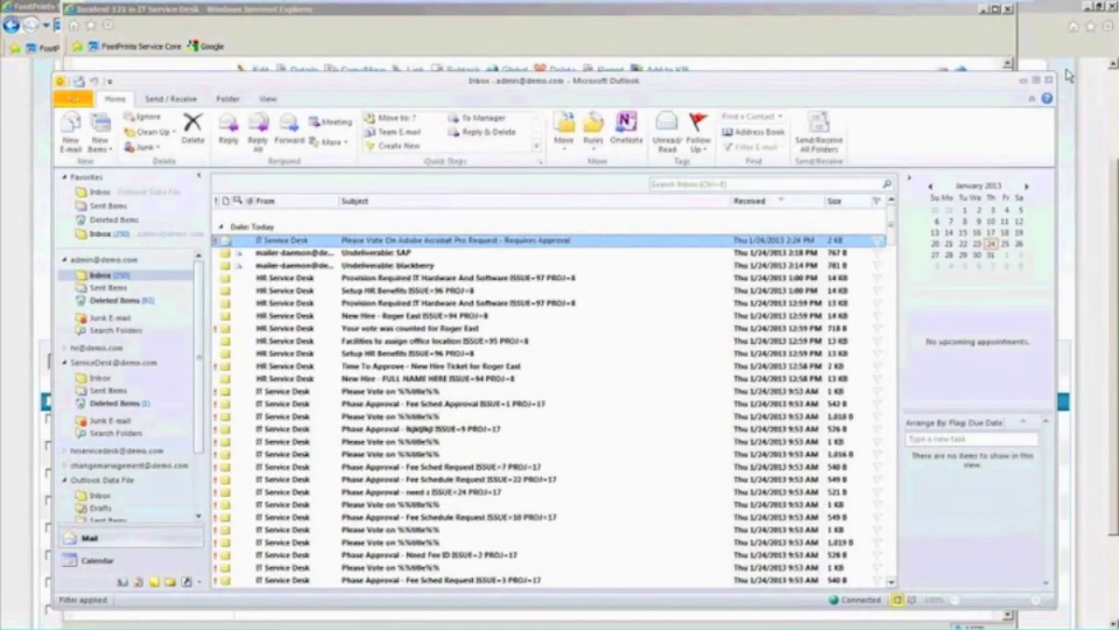
{"action": "left_click", "coordinate": [1025, 82]}
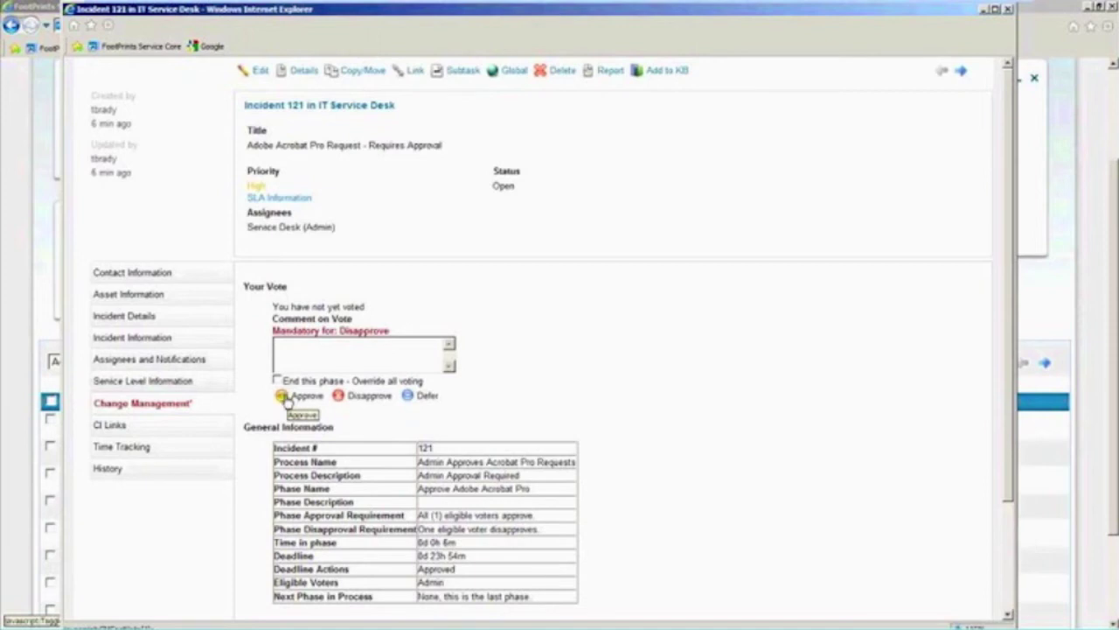
Step: Vote Approve on incident 121's Acrobat Pro request and close its details window
{"action": "left_click", "coordinate": [288, 398]}
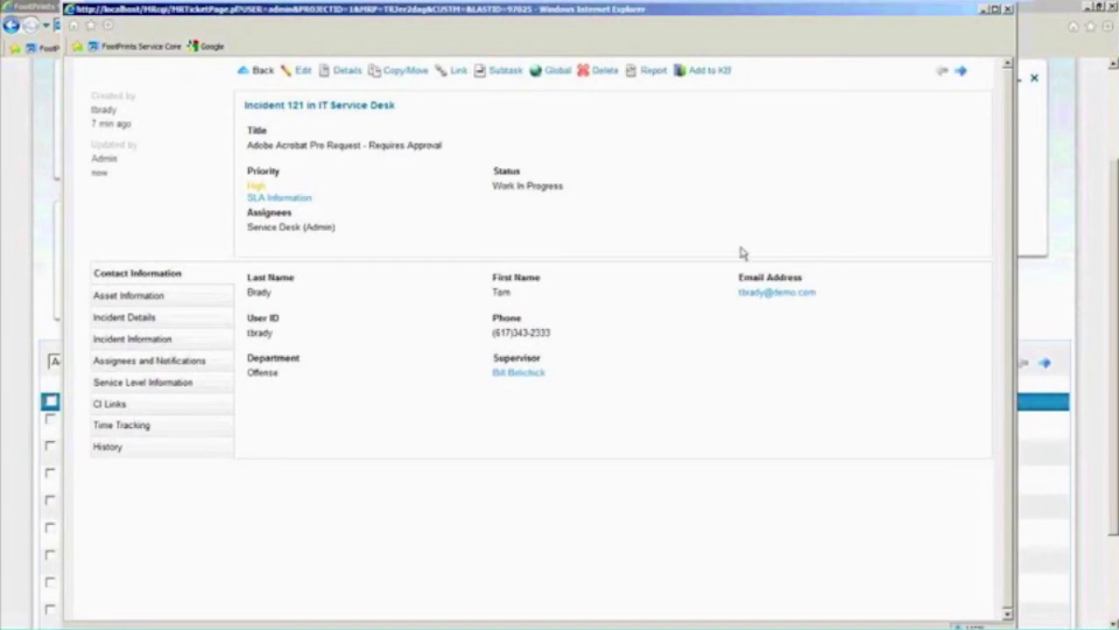
{"action": "left_click", "coordinate": [1007, 9]}
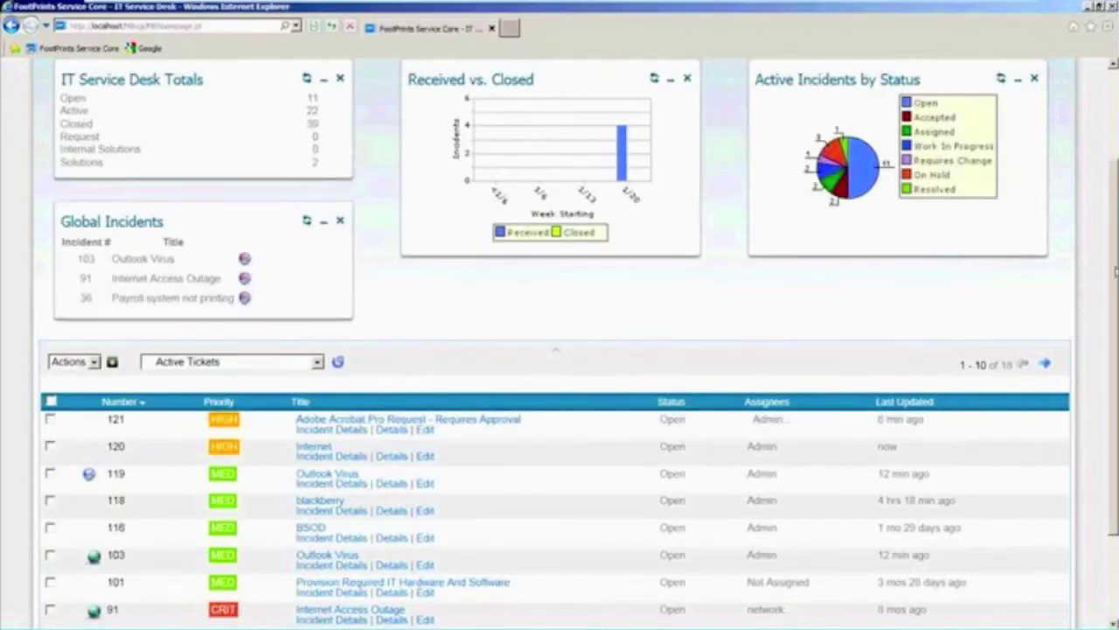
Step: Look over the workspace dropdown, then go to the Service Catalog's Facilities, HR, IT and Project Management categories
{"action": "scroll", "coordinate": [1116, 280], "scroll_direction": "up", "scroll_amount": 3}
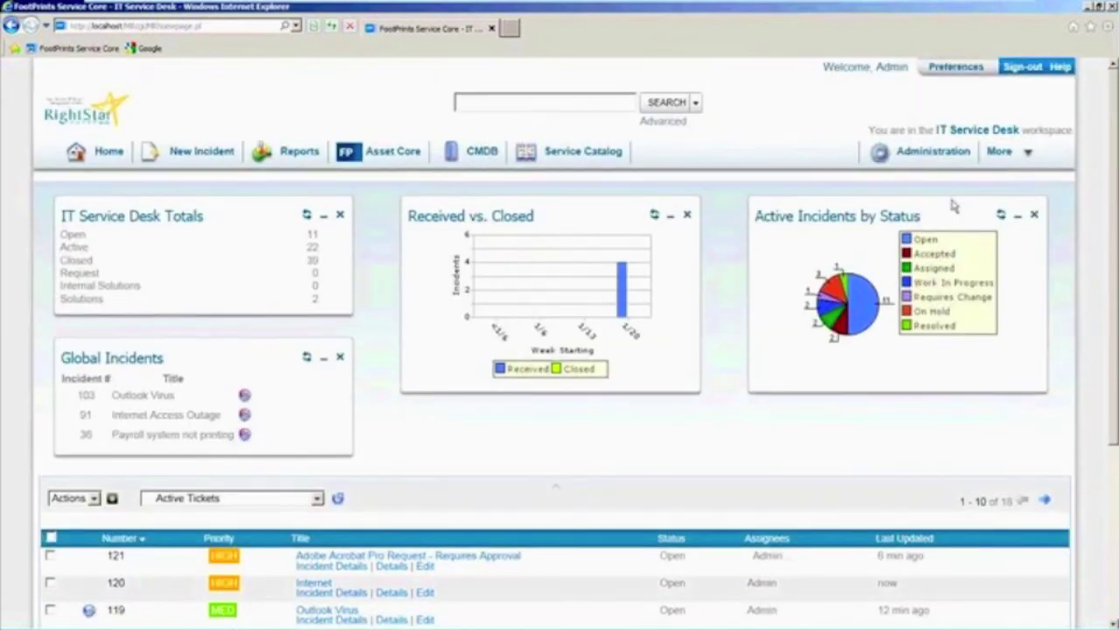
{"action": "mouse_move", "coordinate": [948, 140]}
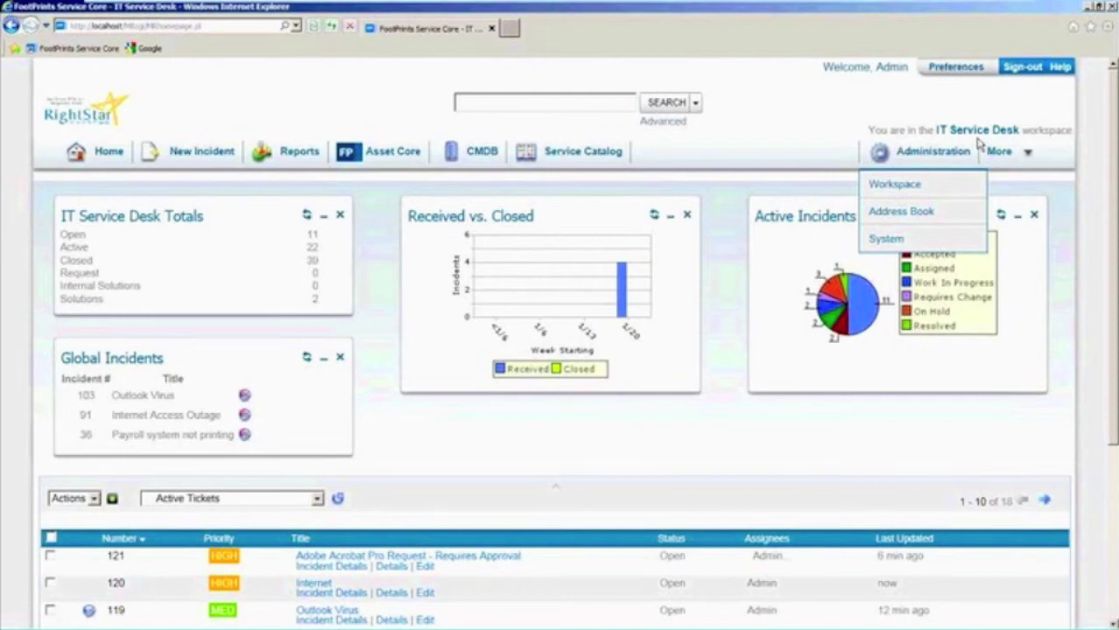
{"action": "left_click", "coordinate": [972, 131]}
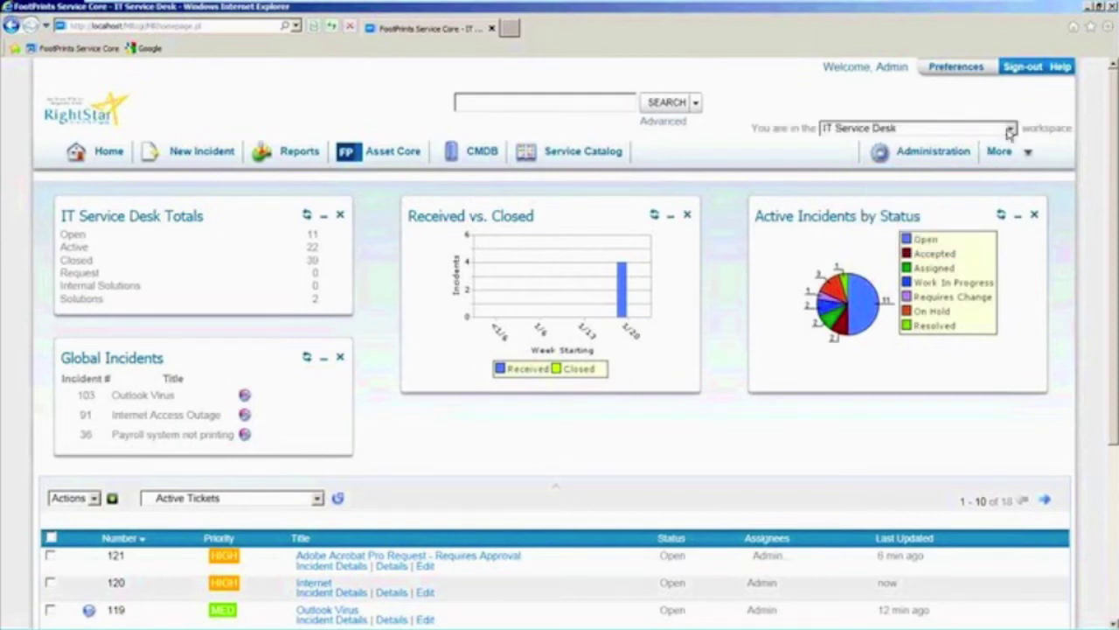
{"action": "left_click", "coordinate": [1010, 131]}
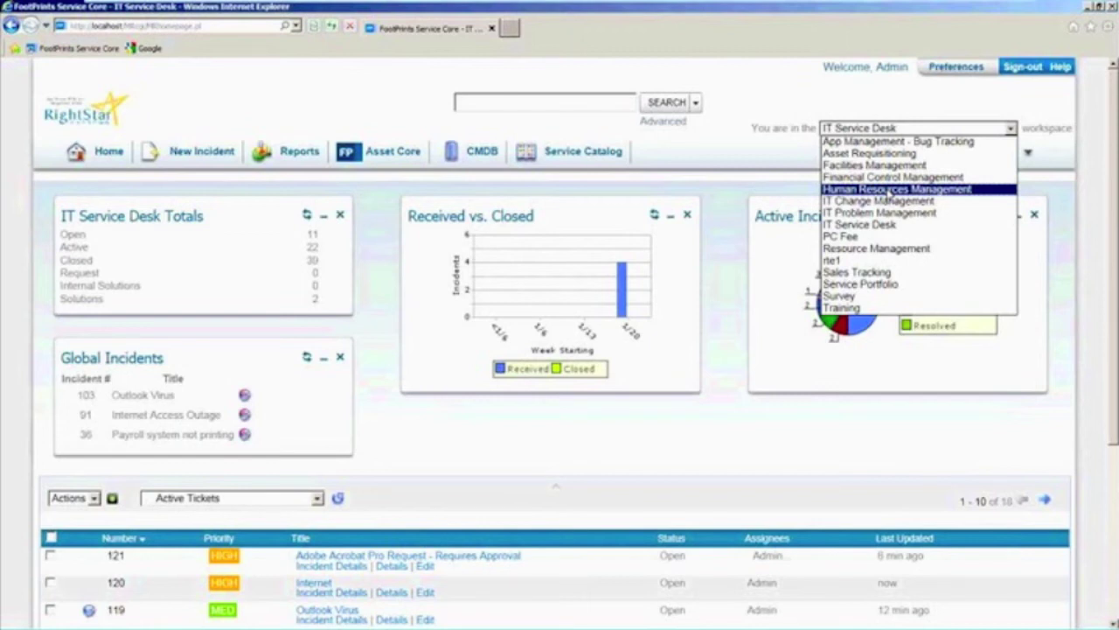
{"action": "left_click", "coordinate": [562, 155]}
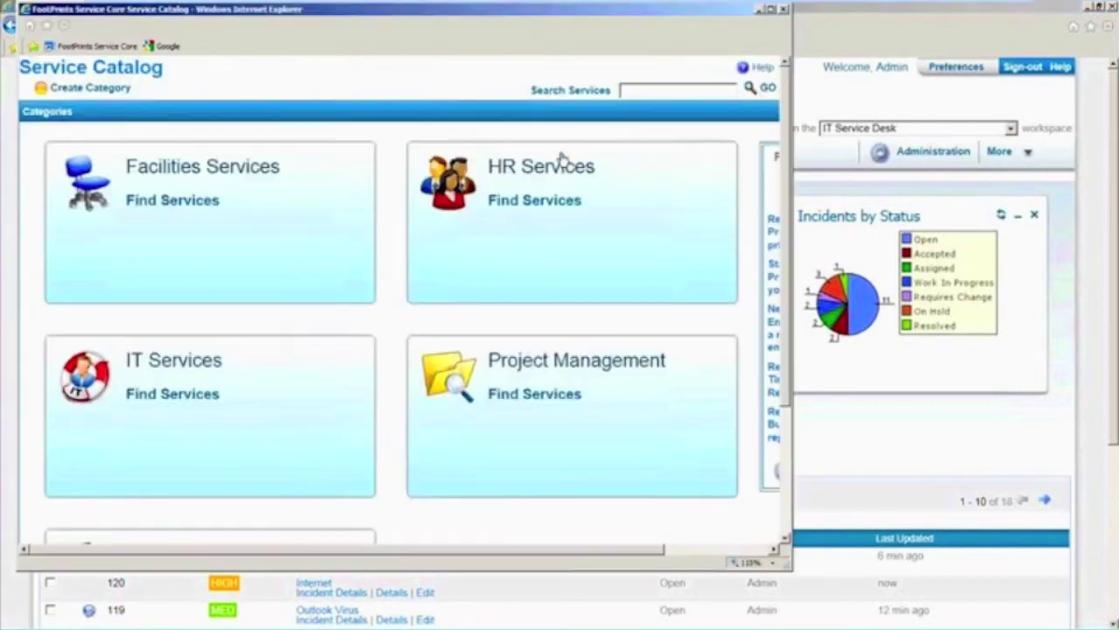
Step: Request the 'New Hire - Full Time Employee' service from HR Services
{"action": "left_click", "coordinate": [534, 201]}
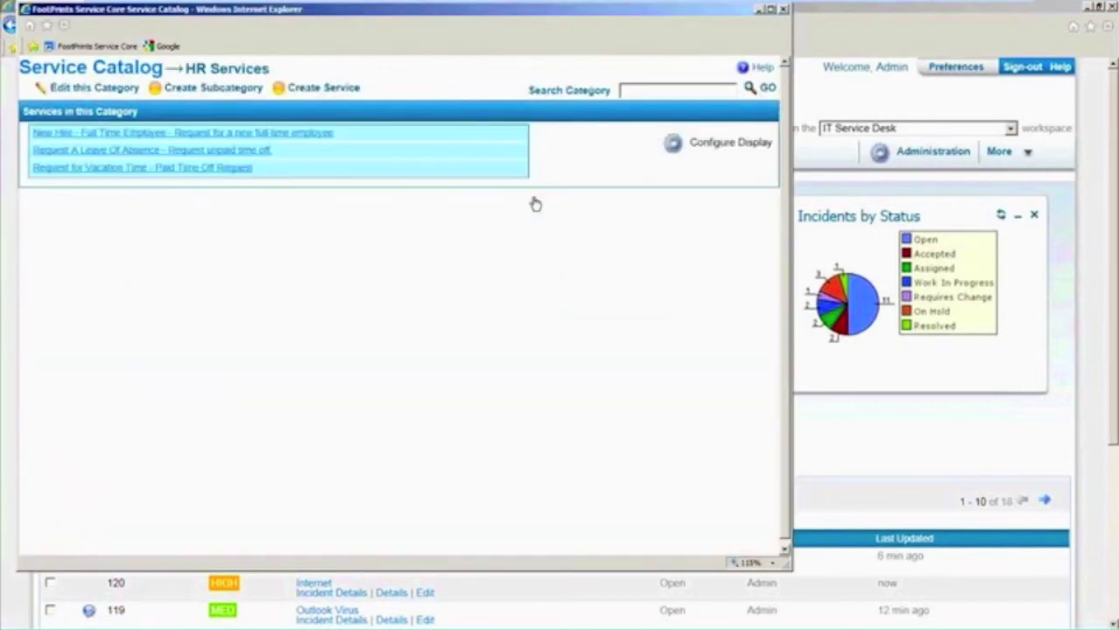
{"action": "left_click", "coordinate": [311, 135]}
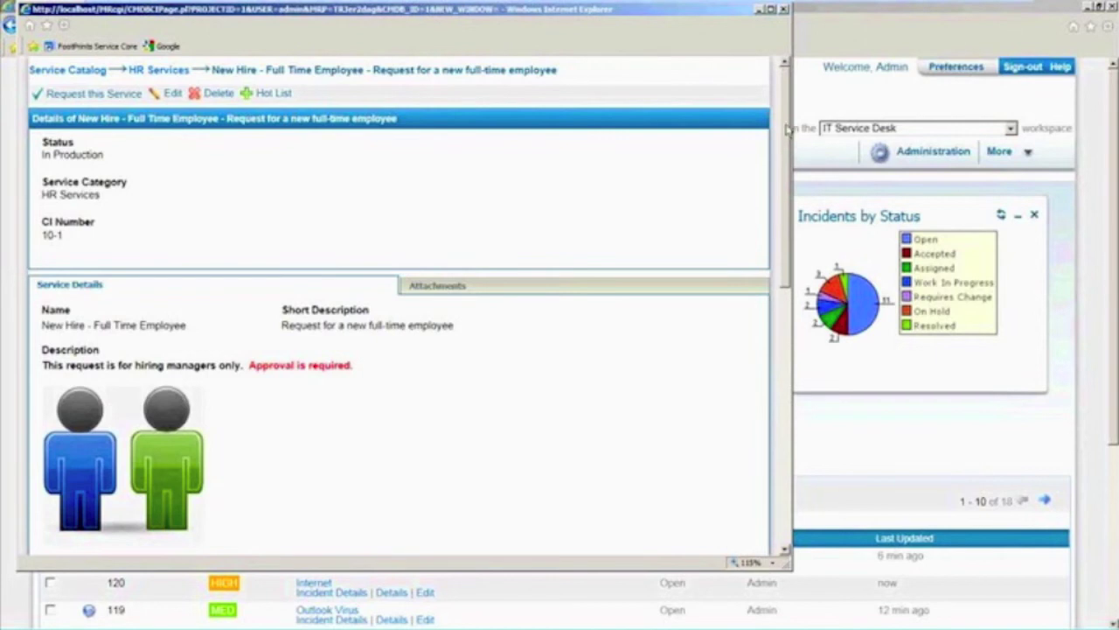
{"action": "mouse_move", "coordinate": [788, 130]}
{"action": "left_mouse_down"}
{"action": "mouse_move", "coordinate": [784, 249]}
{"action": "mouse_move", "coordinate": [786, 111]}
{"action": "left_mouse_up"}
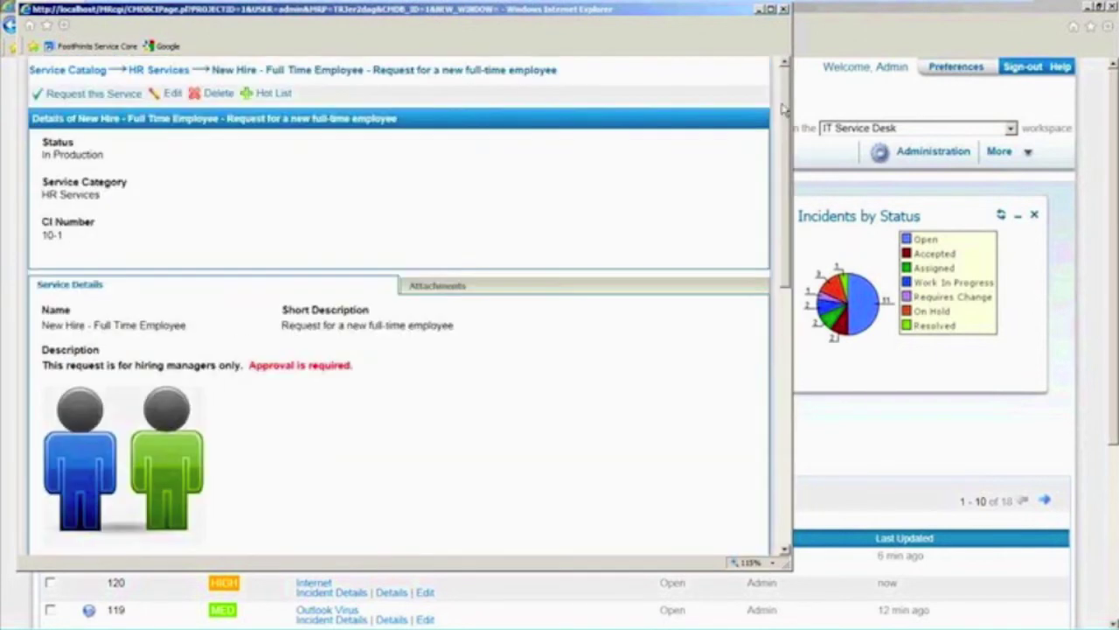
{"action": "left_click", "coordinate": [92, 96]}
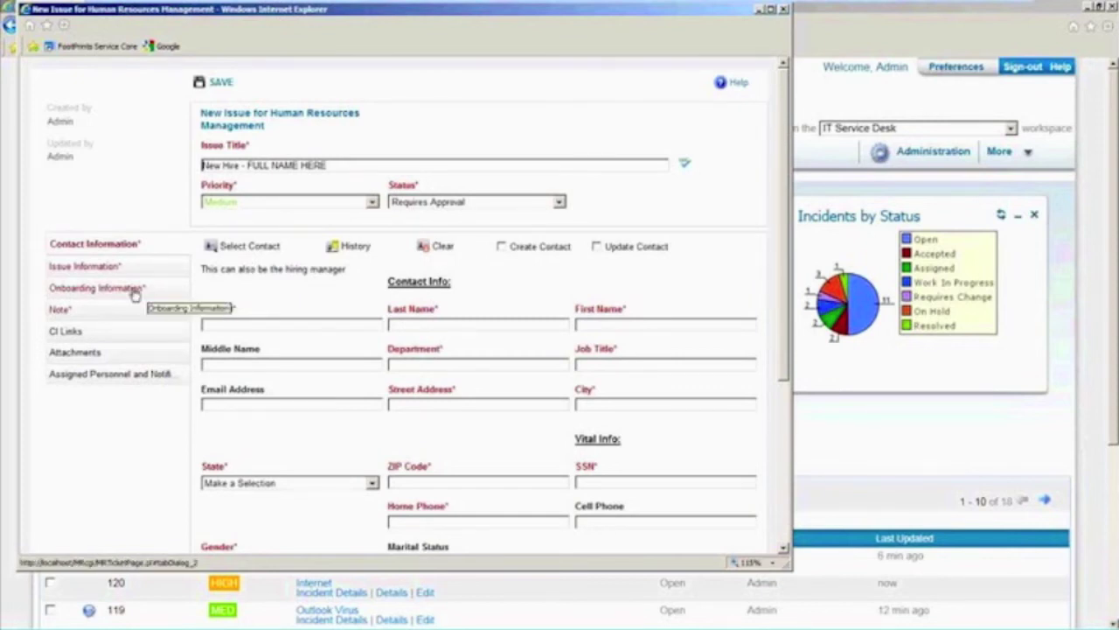
Step: Set department Information Technology, job role User / Desktop Support, and computer package Mobile Package
{"action": "left_click", "coordinate": [134, 296]}
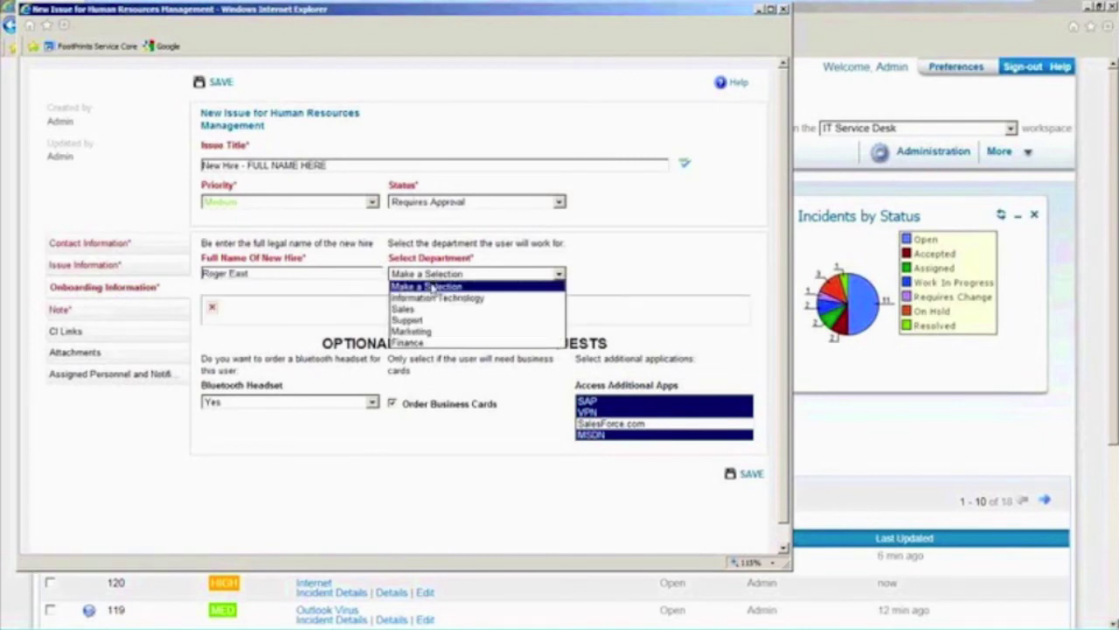
{"action": "left_click", "coordinate": [432, 298]}
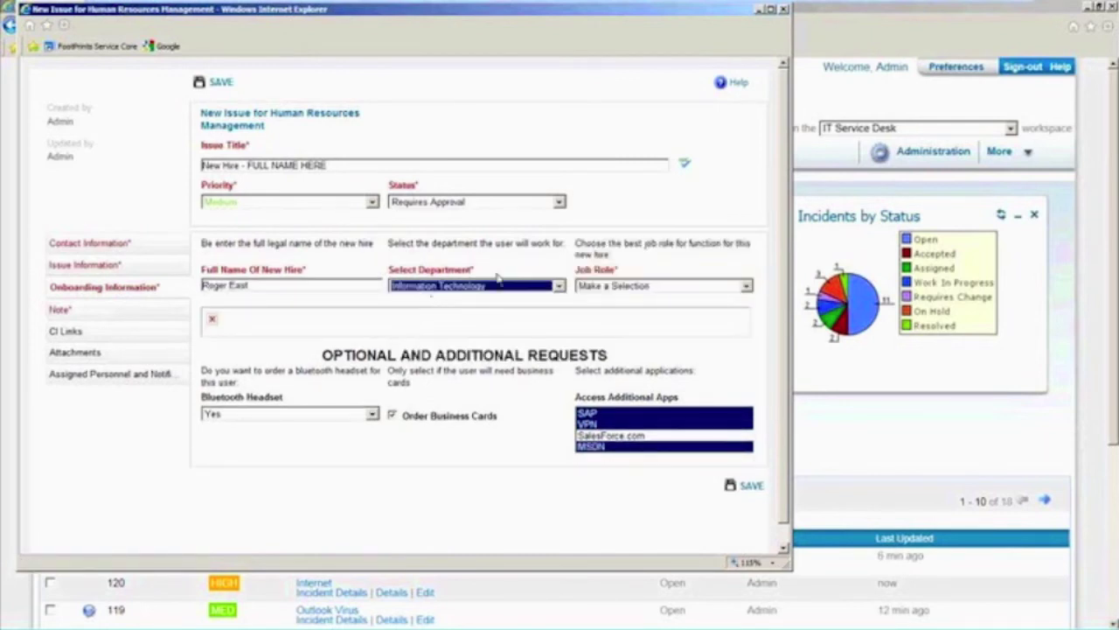
{"action": "left_click", "coordinate": [602, 292]}
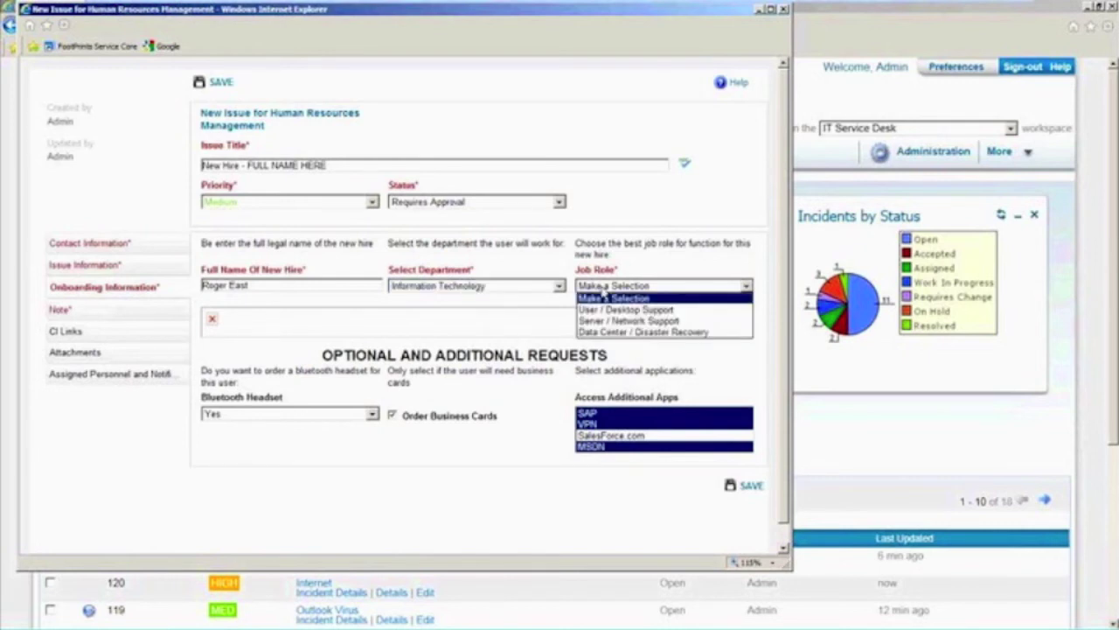
{"action": "left_click", "coordinate": [610, 310]}
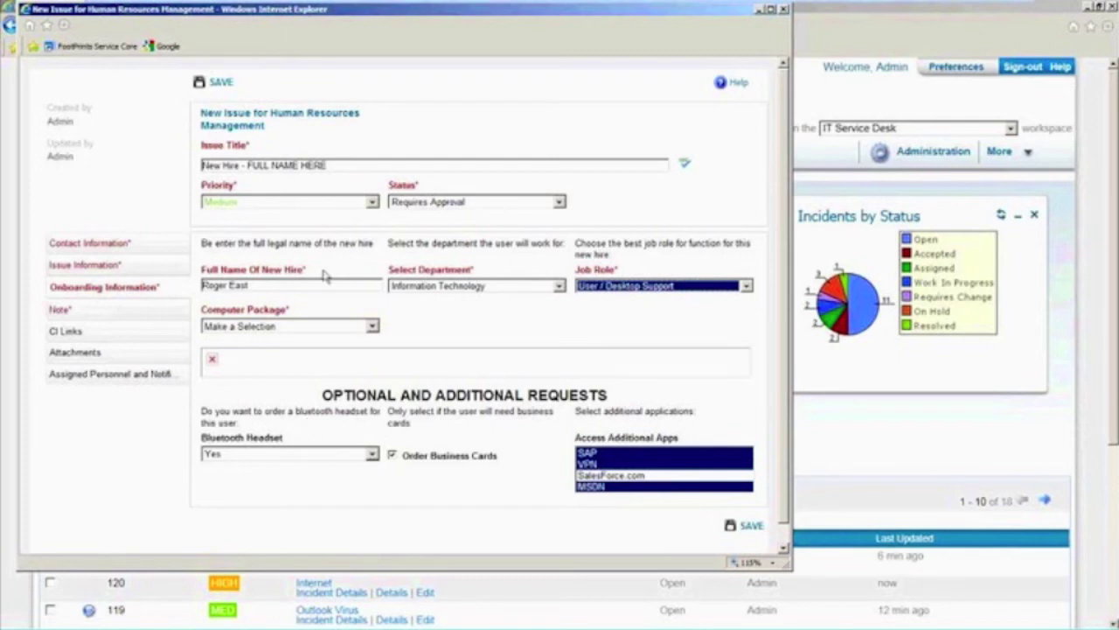
{"action": "left_click", "coordinate": [372, 326]}
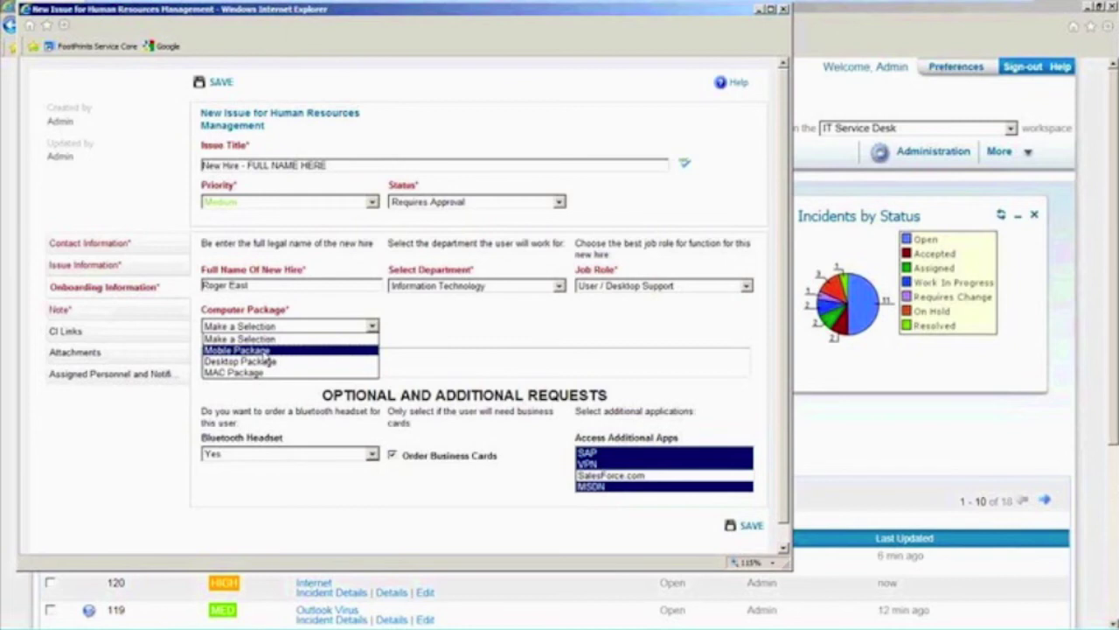
{"action": "left_click", "coordinate": [266, 351]}
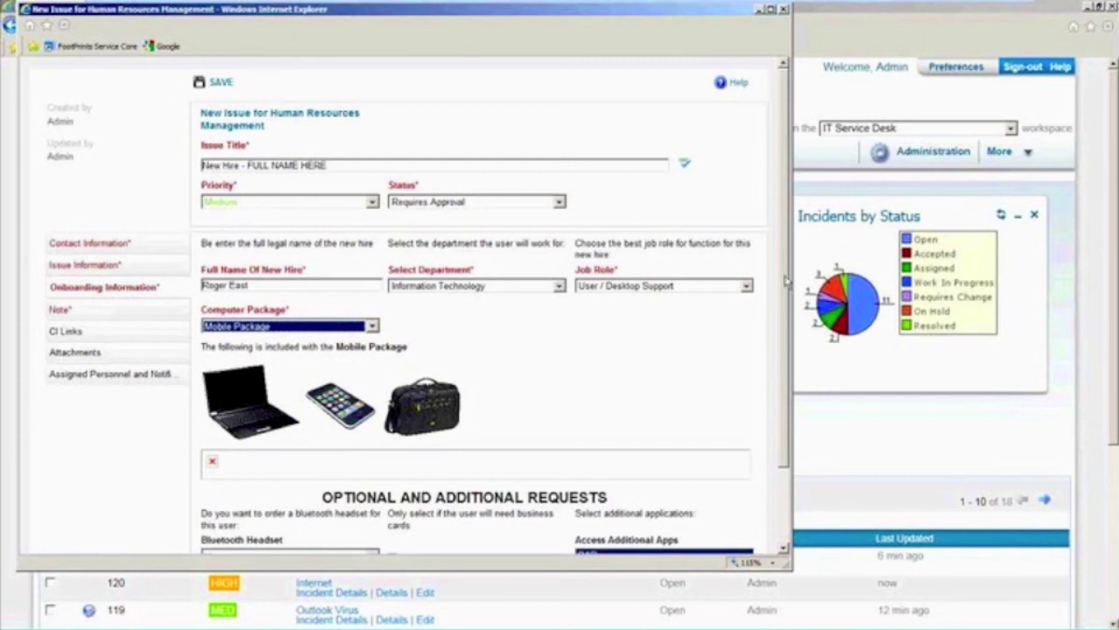
Step: Add SalesForce.com and MSDN as additional apps, then return to the Issue Information section
{"action": "scroll", "coordinate": [394, 505], "scroll_direction": "down", "scroll_amount": 2}
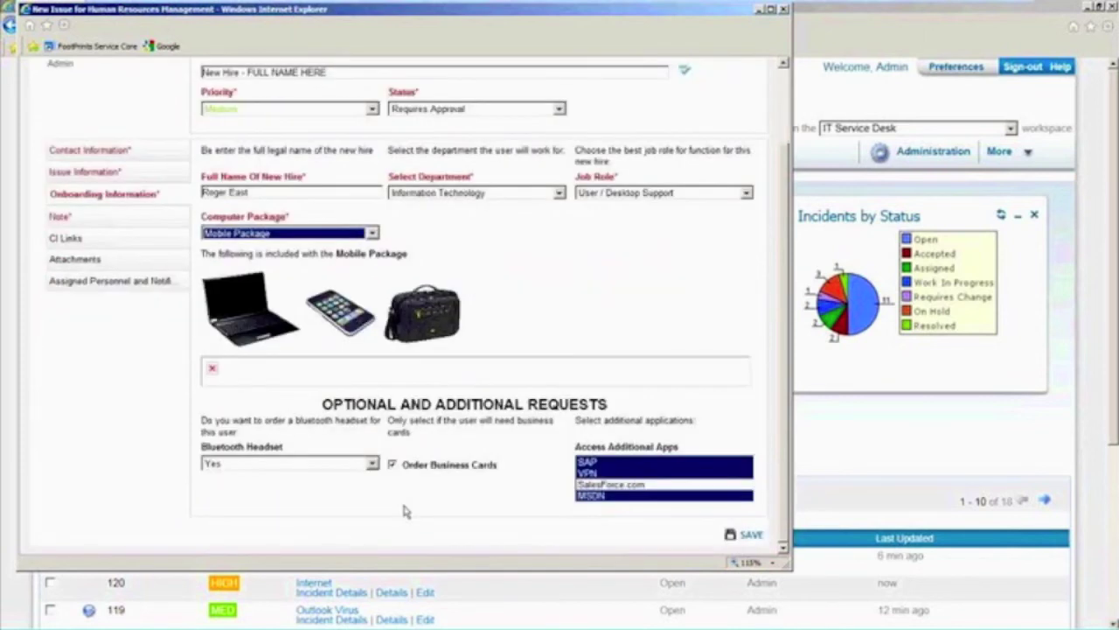
{"action": "left_click", "coordinate": [616, 485], "text": "shift"}
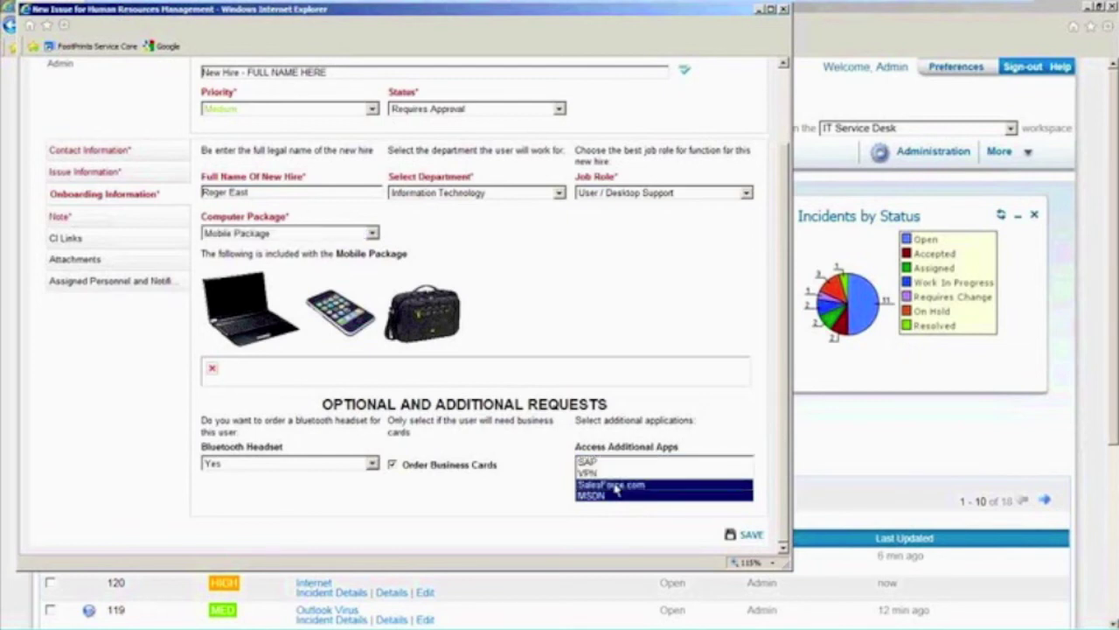
{"action": "left_click_drag", "start_coordinate": [787, 393], "coordinate": [773, 298]}
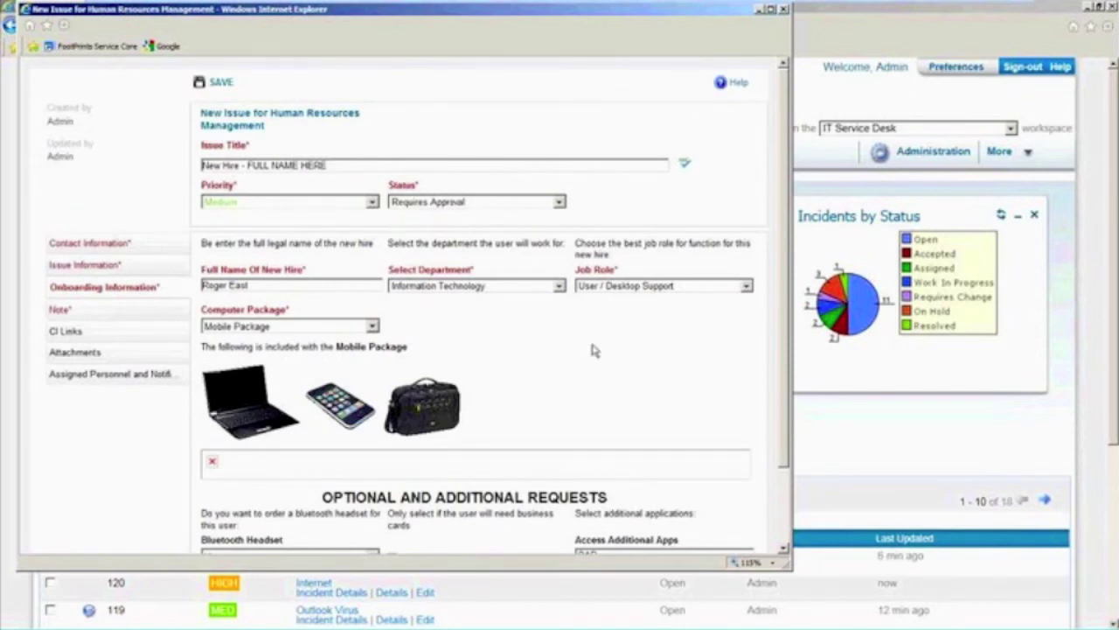
{"action": "left_click", "coordinate": [95, 270]}
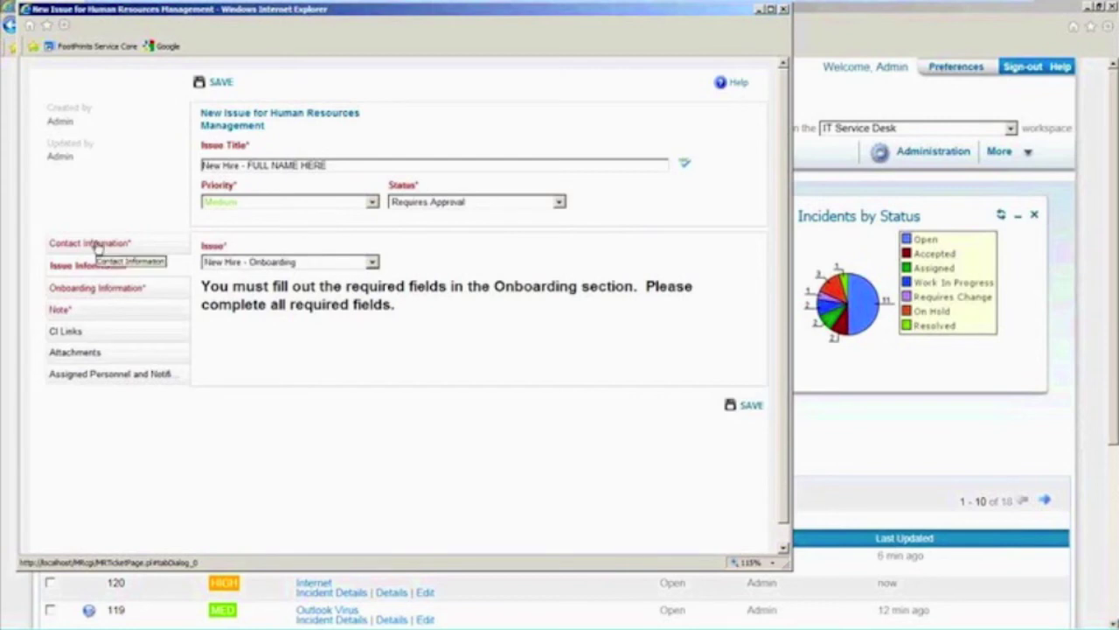
Step: Review the form's Contact and Onboarding sections, move the form aside, and open the workspace list
{"action": "left_click", "coordinate": [98, 248]}
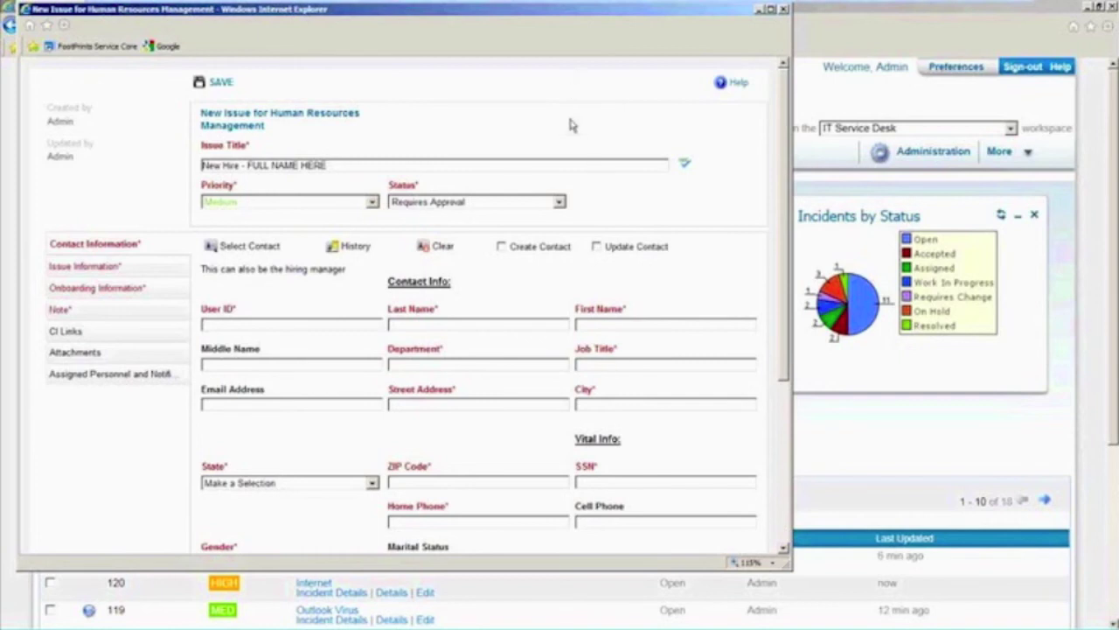
{"action": "left_click", "coordinate": [137, 291]}
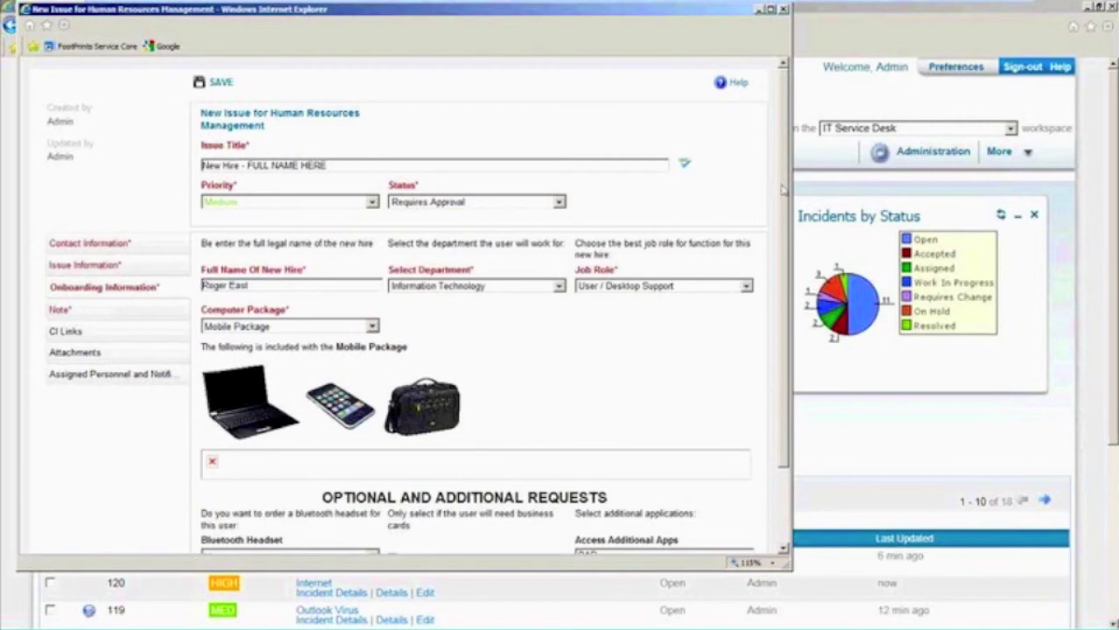
{"action": "left_click_drag", "start_coordinate": [784, 194], "coordinate": [779, 321]}
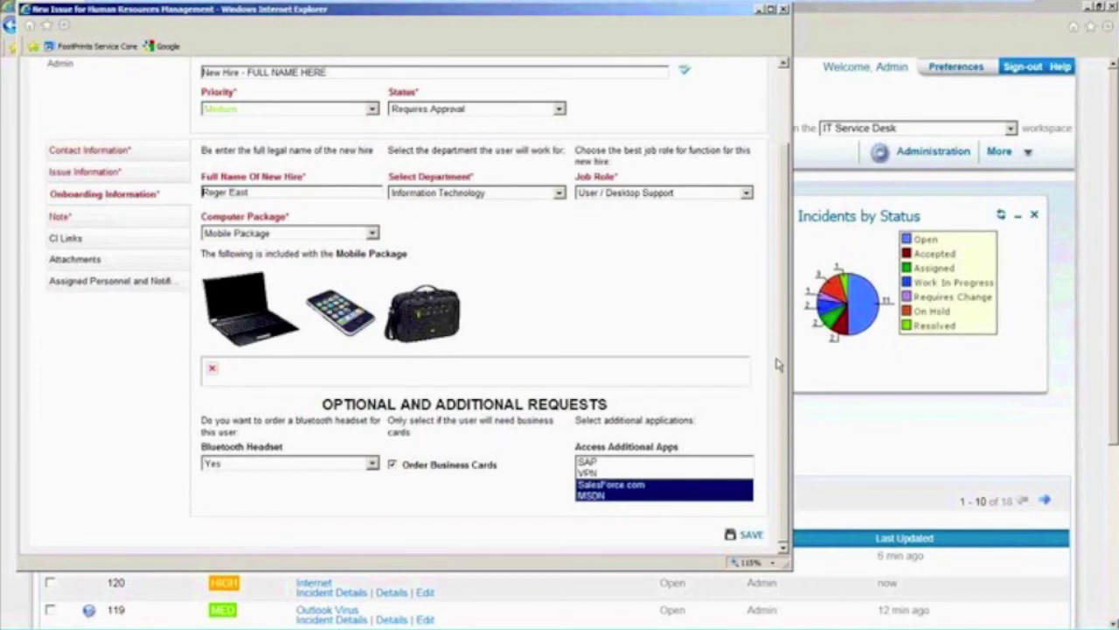
{"action": "scroll", "coordinate": [784, 363], "scroll_direction": "up", "scroll_amount": 2}
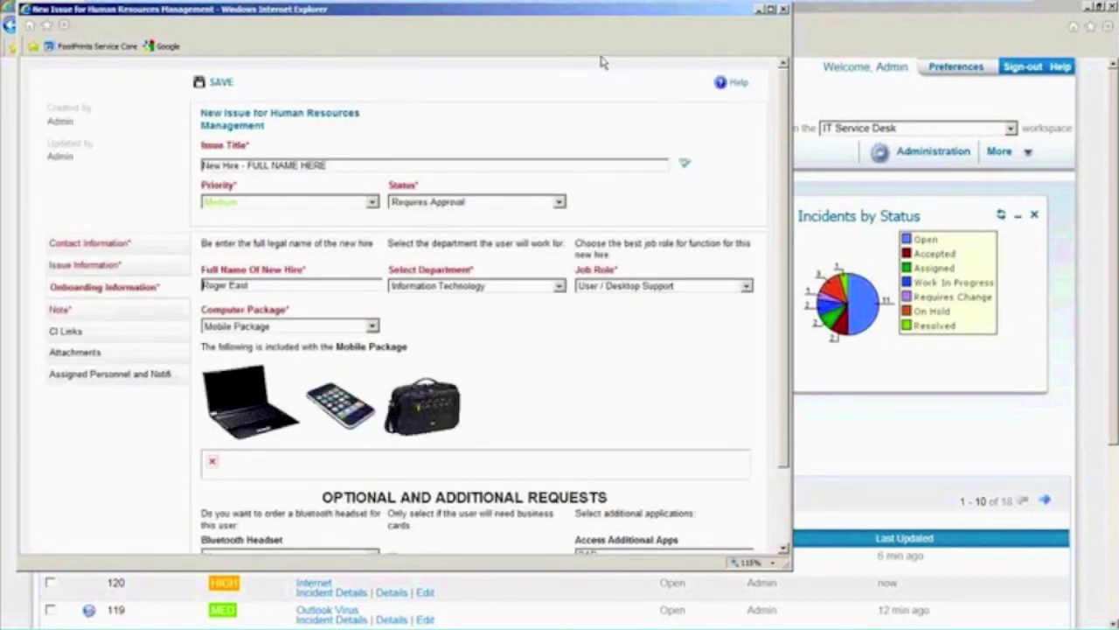
{"action": "left_click_drag", "start_coordinate": [575, 41], "coordinate": [808, 54]}
{"action": "left_click", "coordinate": [958, 100]}
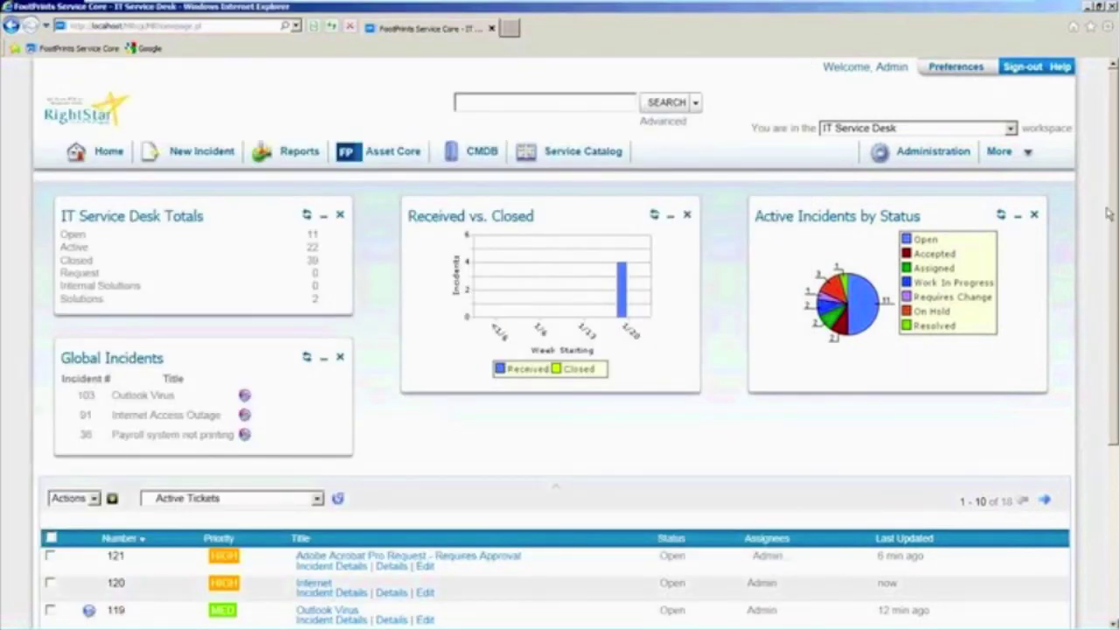
{"action": "left_click", "coordinate": [958, 129]}
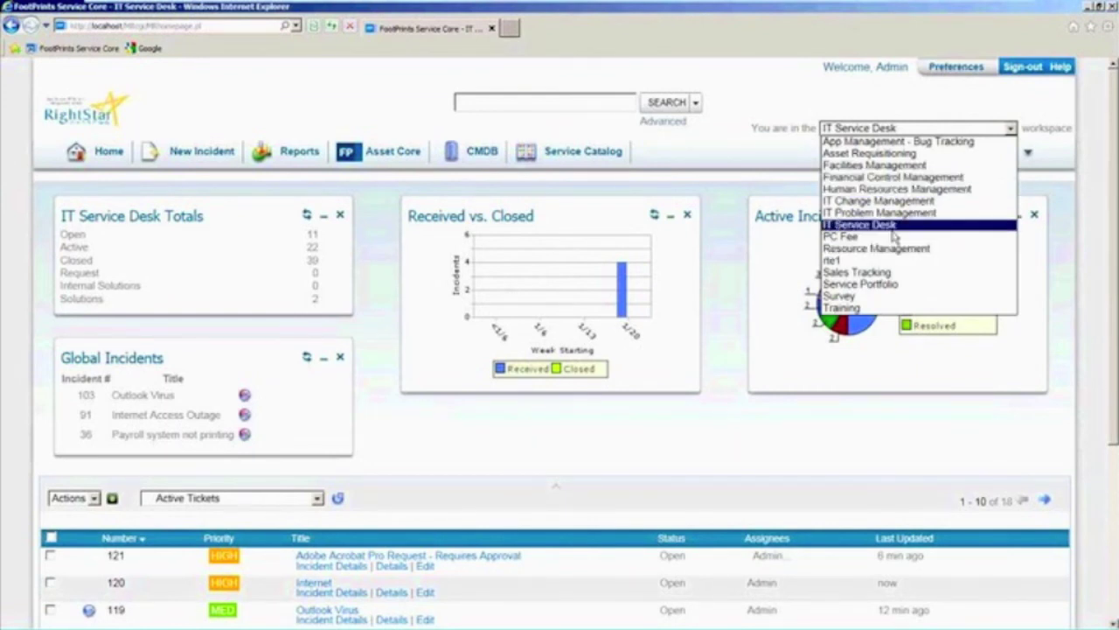
Step: Switch to Human Resources Management and open the Details of new-hire issue 94 in Active Tickets
{"action": "left_click", "coordinate": [887, 190]}
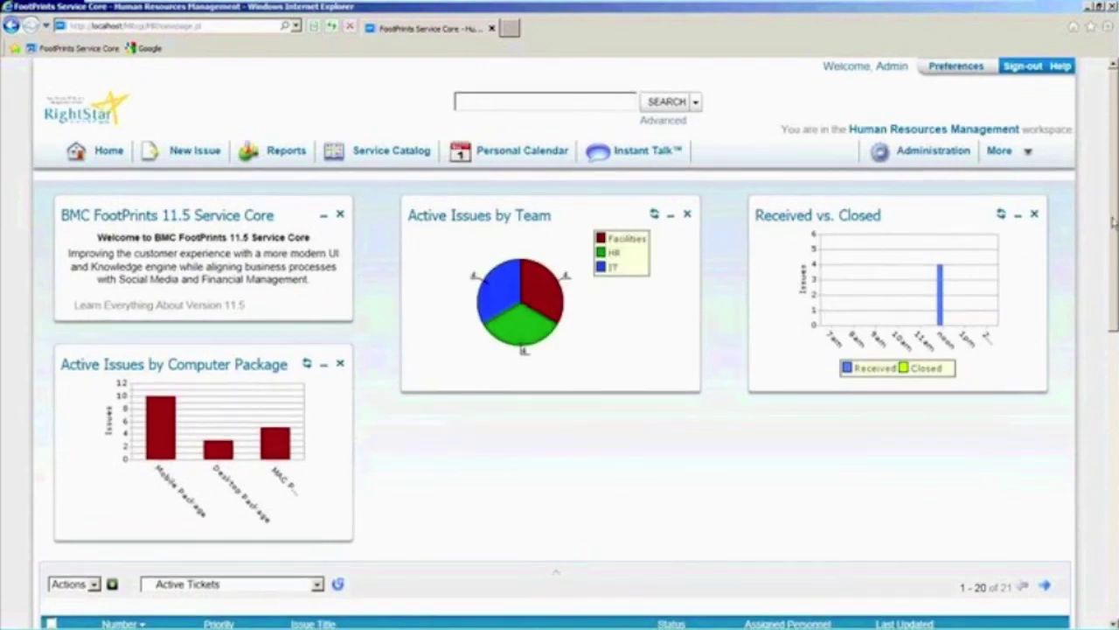
{"action": "scroll", "coordinate": [1113, 245], "scroll_direction": "down", "scroll_amount": 2}
{"action": "scroll", "coordinate": [1114, 264], "scroll_direction": "down", "scroll_amount": 1}
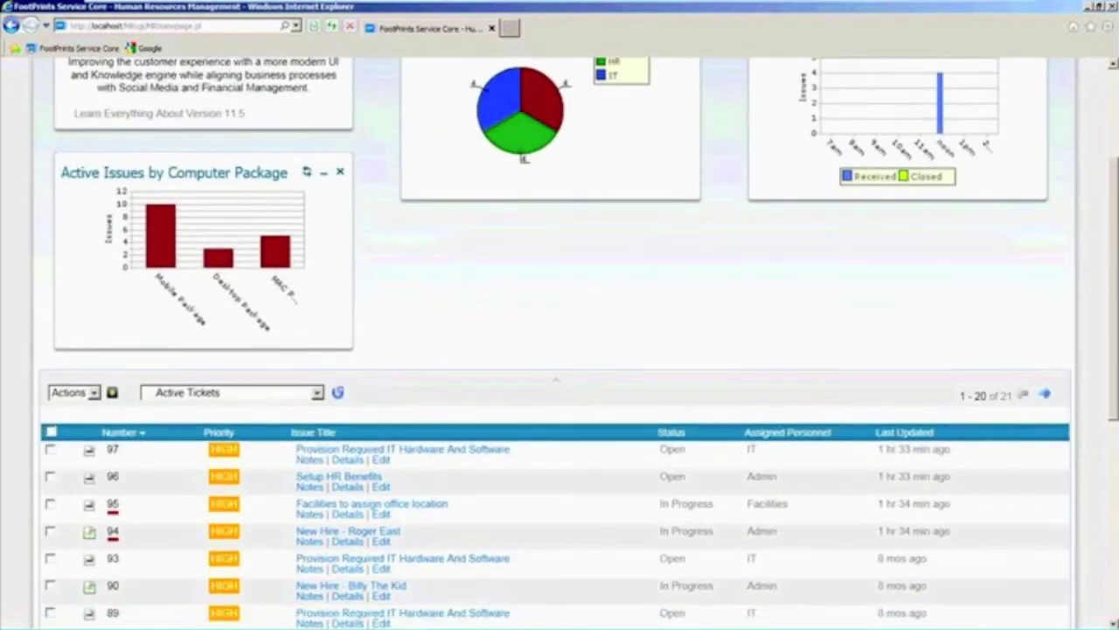
{"action": "left_click", "coordinate": [354, 542]}
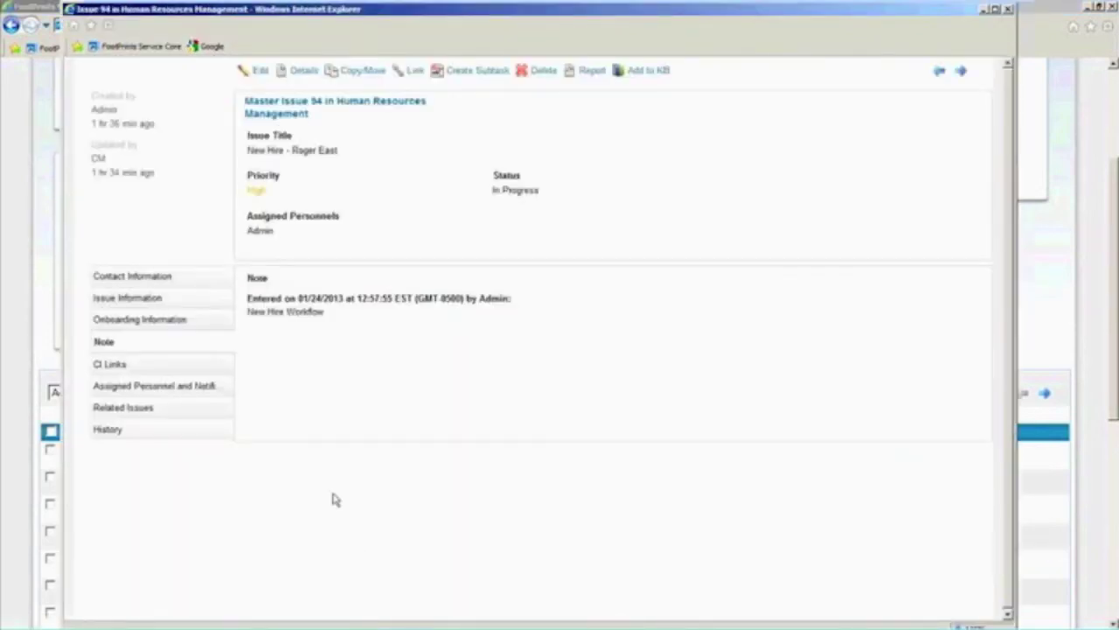
Step: Check issue 94's Issue Information and Onboarding Information, then list its related subtasks 95, 96 and 97
{"action": "left_click", "coordinate": [154, 299]}
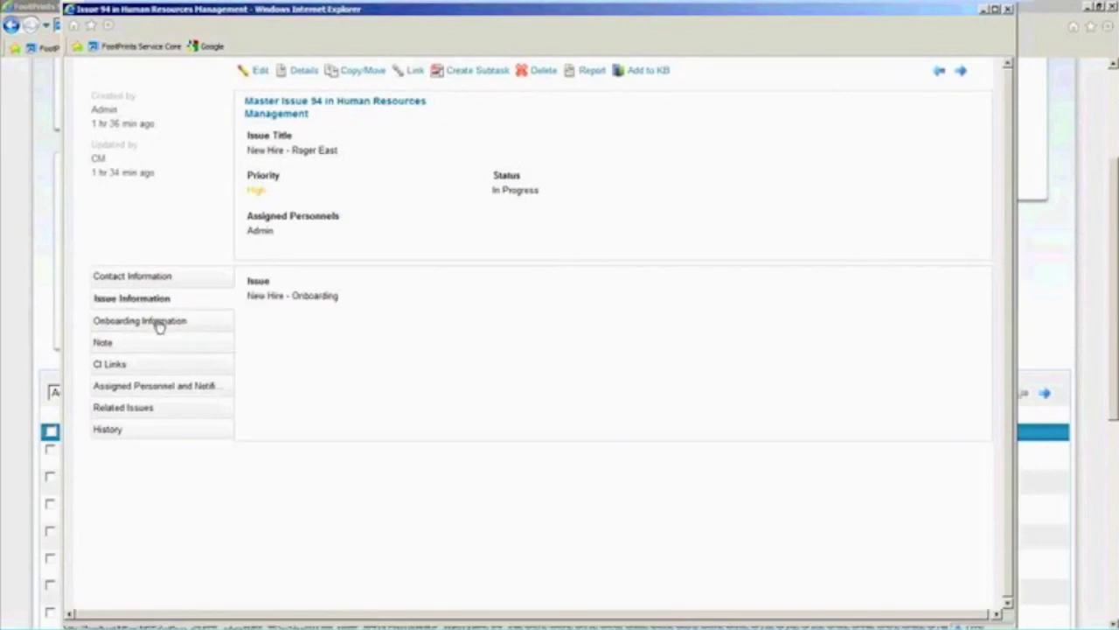
{"action": "left_click", "coordinate": [159, 323]}
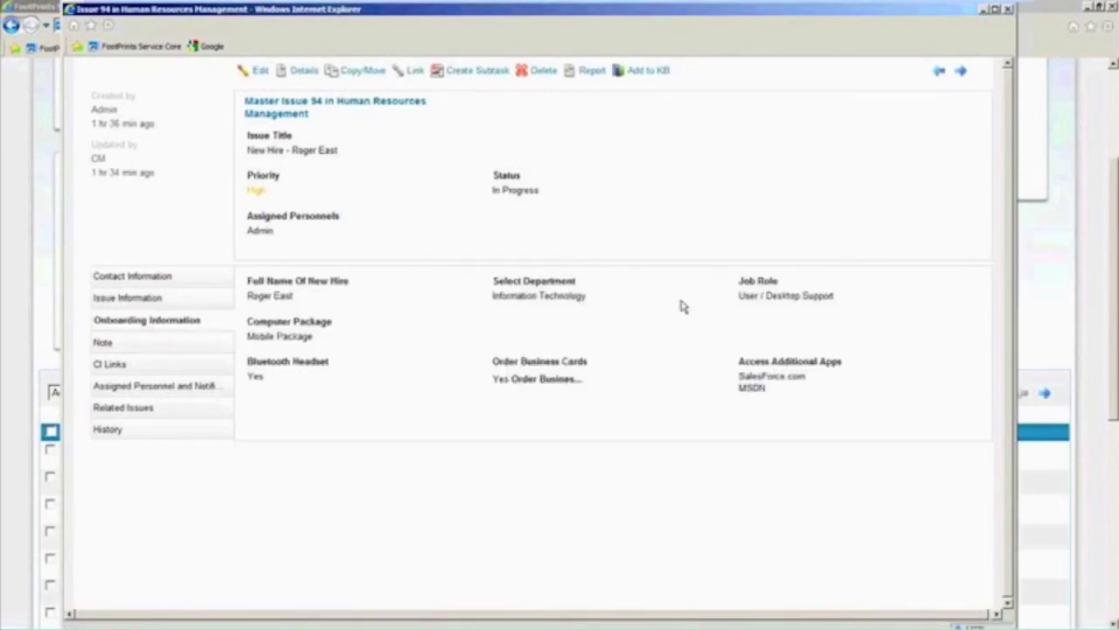
{"action": "left_click", "coordinate": [142, 415]}
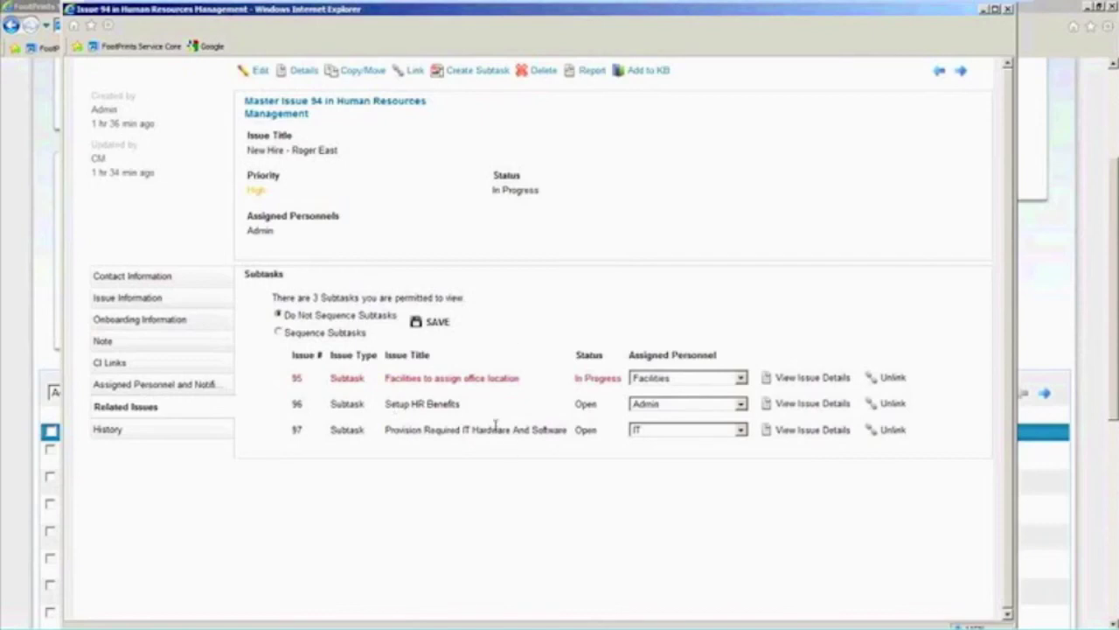
Step: Enable Sequence Subtasks, set rows two and three to Order # 2 and 3, and close issue 94
{"action": "left_click", "coordinate": [278, 333]}
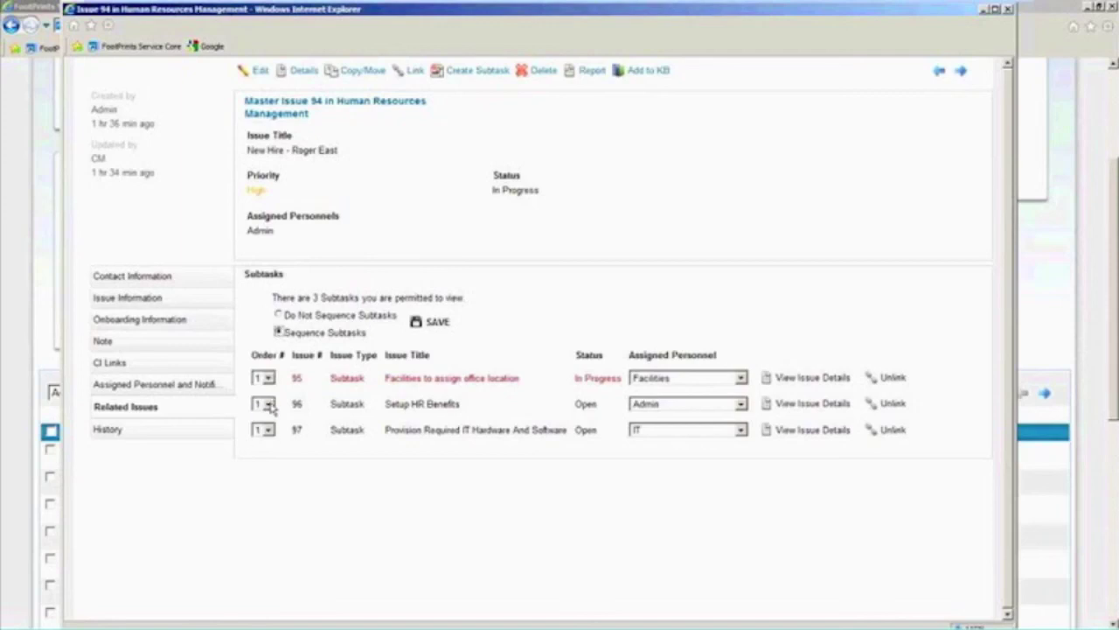
{"action": "left_click", "coordinate": [270, 404]}
{"action": "left_click", "coordinate": [267, 430]}
{"action": "left_click", "coordinate": [270, 431]}
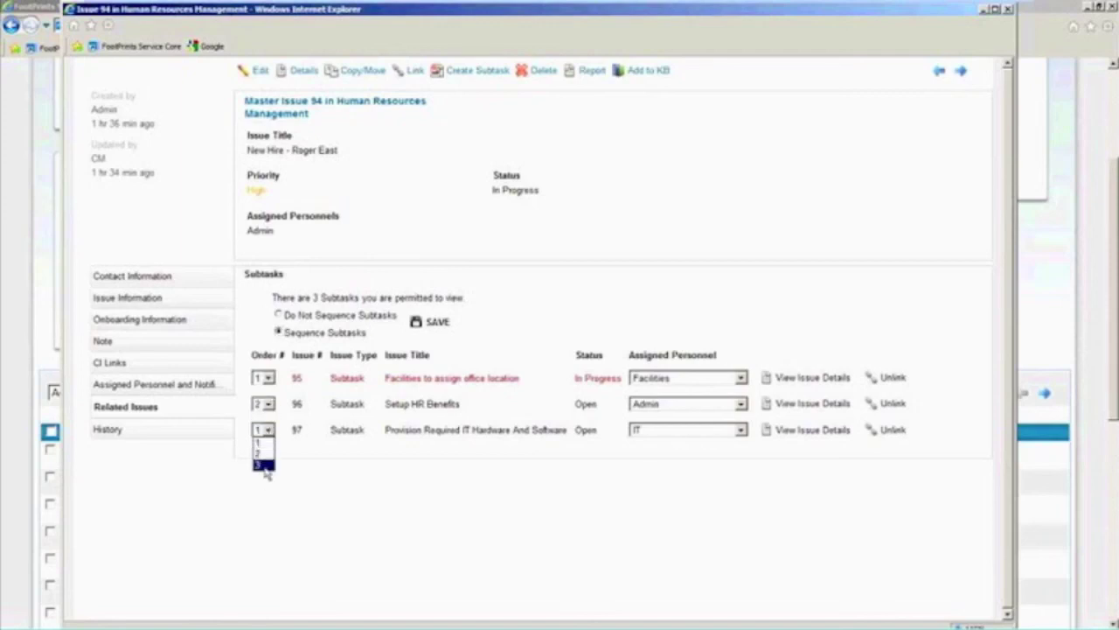
{"action": "left_click", "coordinate": [264, 467]}
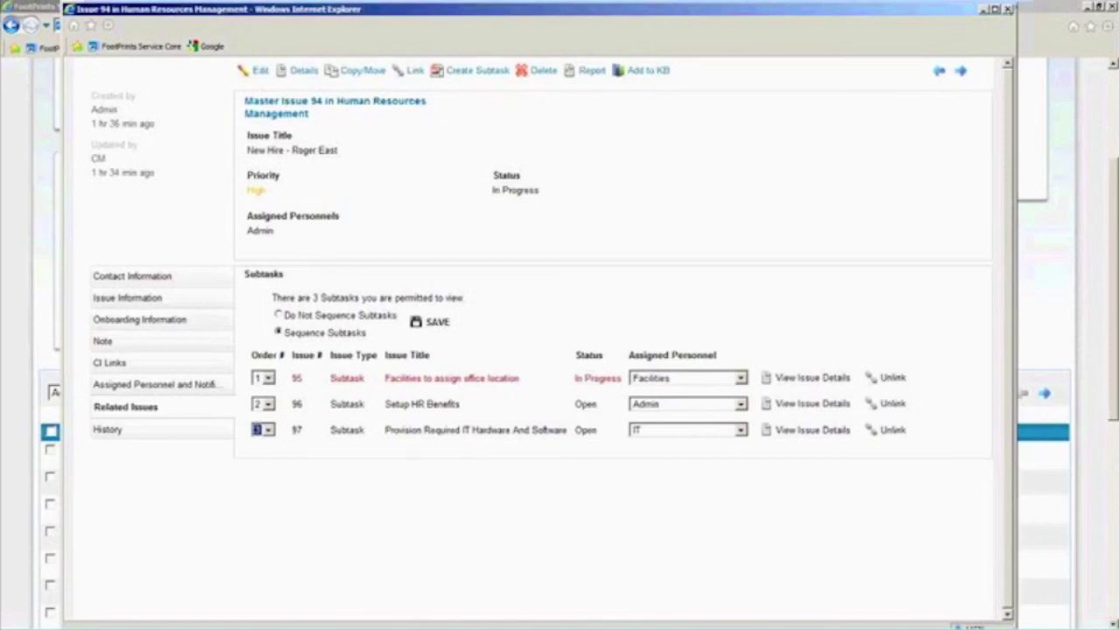
{"action": "left_click", "coordinate": [1008, 9]}
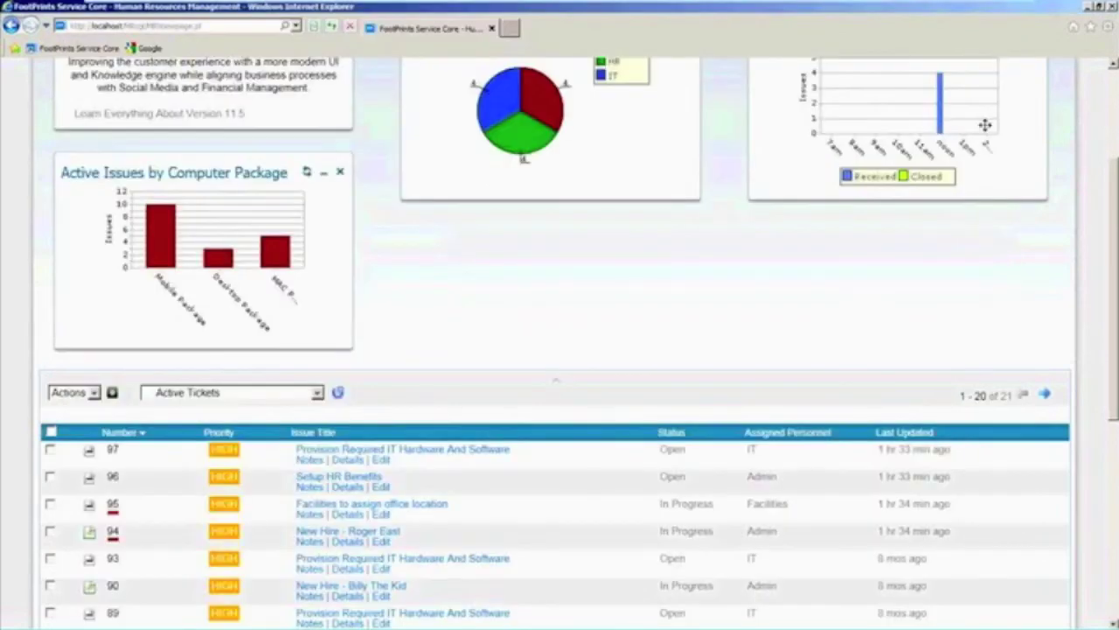
Step: Switch back to the IT Service Desk workspace and open the Reports > Metrics page
{"action": "scroll", "coordinate": [1116, 258], "scroll_direction": "up", "scroll_amount": 3}
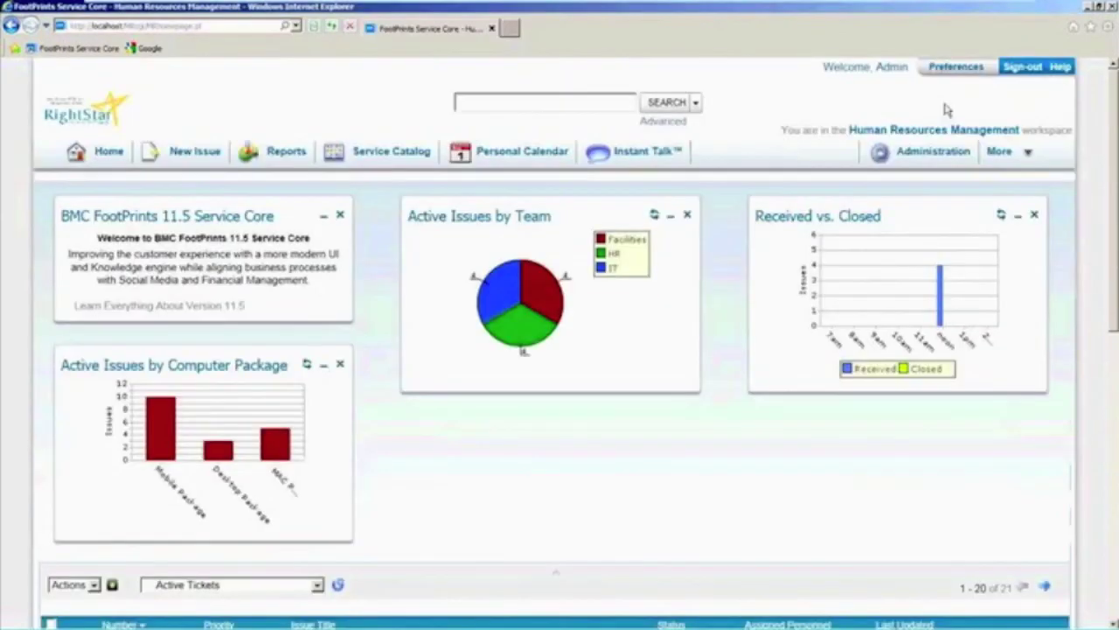
{"action": "left_click", "coordinate": [910, 136]}
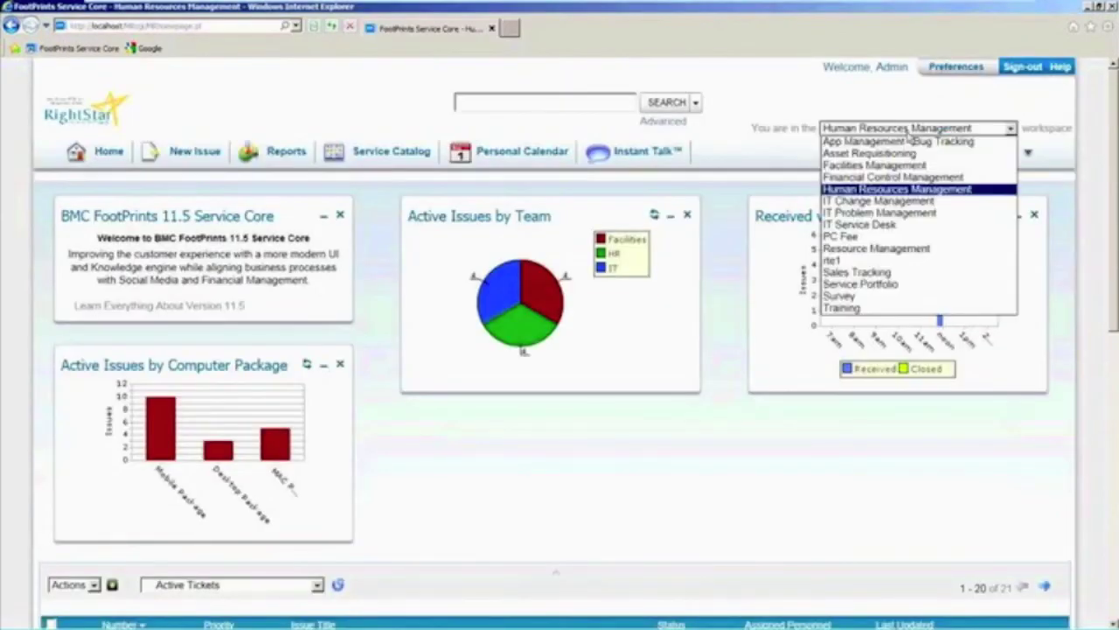
{"action": "left_click", "coordinate": [891, 225]}
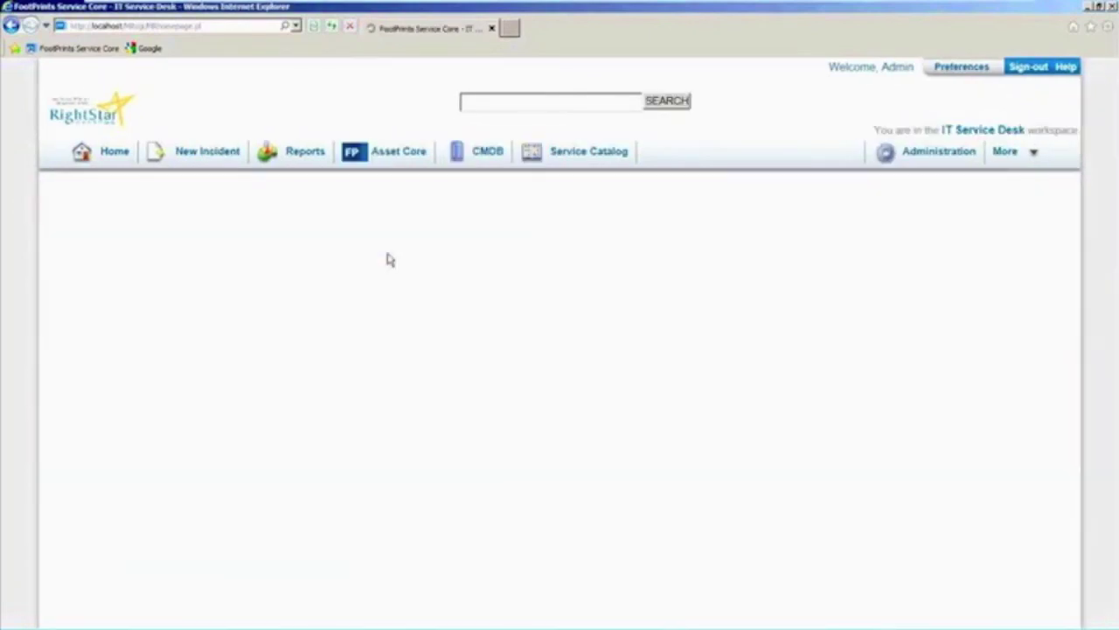
{"action": "mouse_move", "coordinate": [300, 151]}
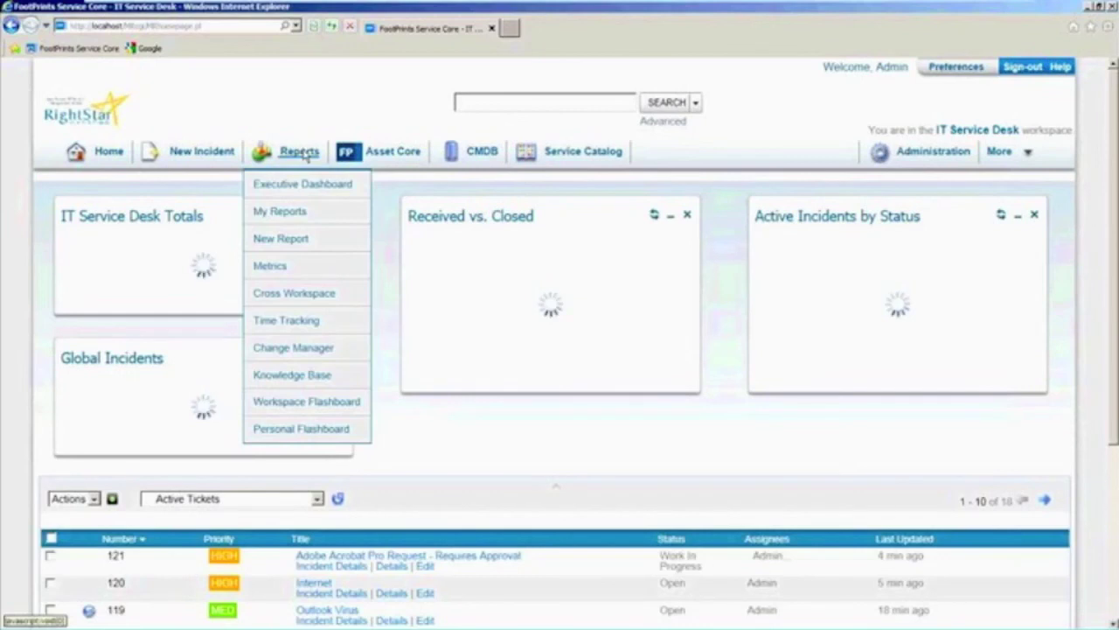
{"action": "left_click", "coordinate": [271, 266]}
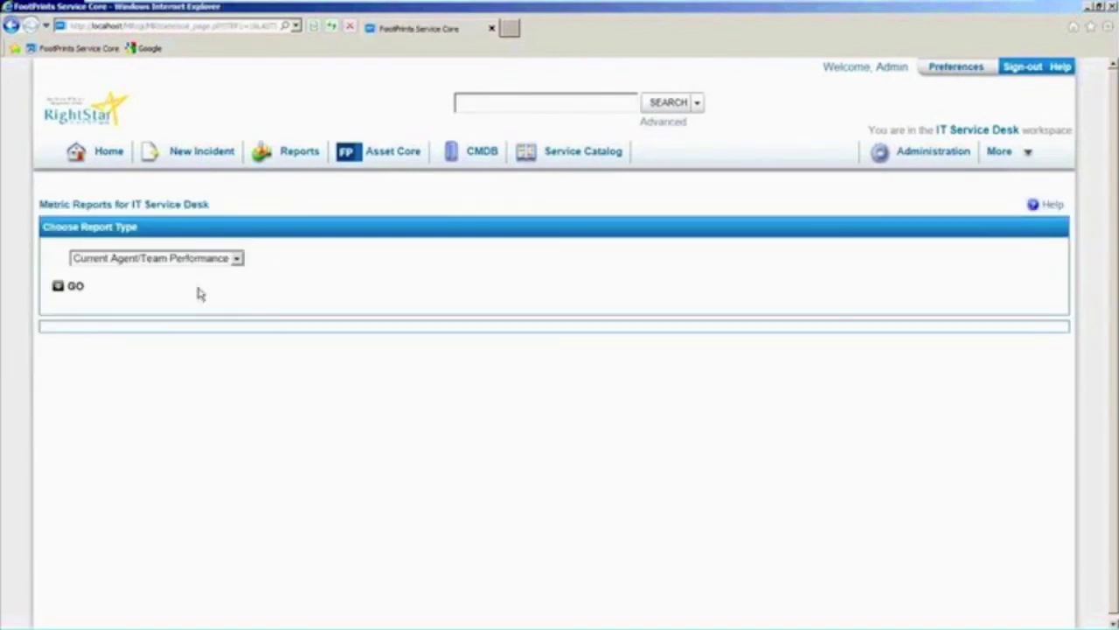
Step: Choose the Incident Statistics metric report with Graphical output
{"action": "left_click", "coordinate": [210, 258]}
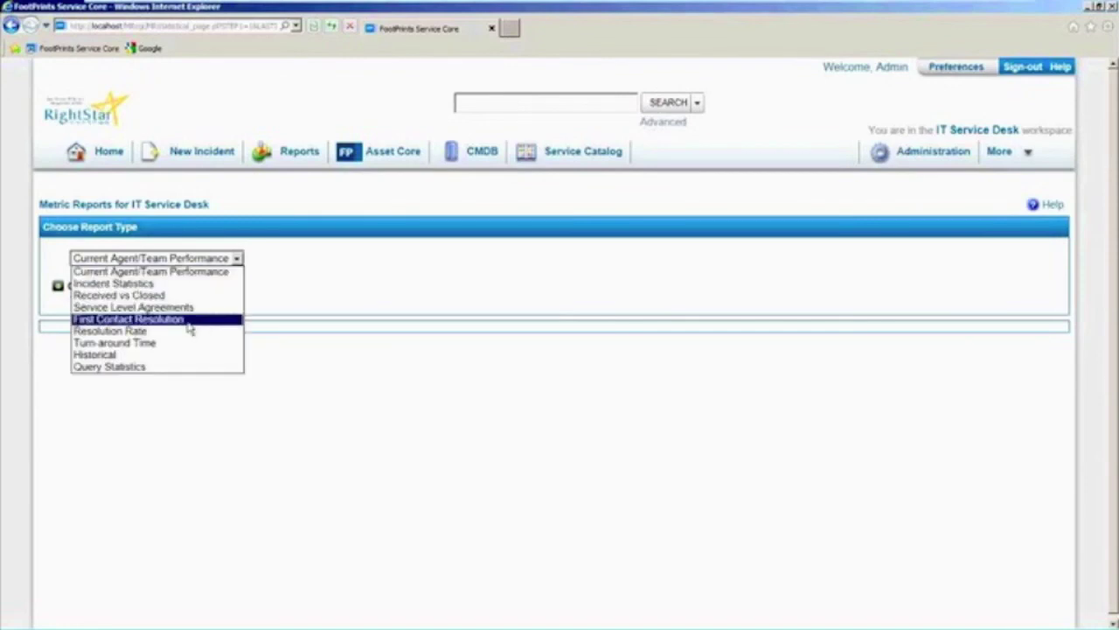
{"action": "left_click", "coordinate": [147, 284]}
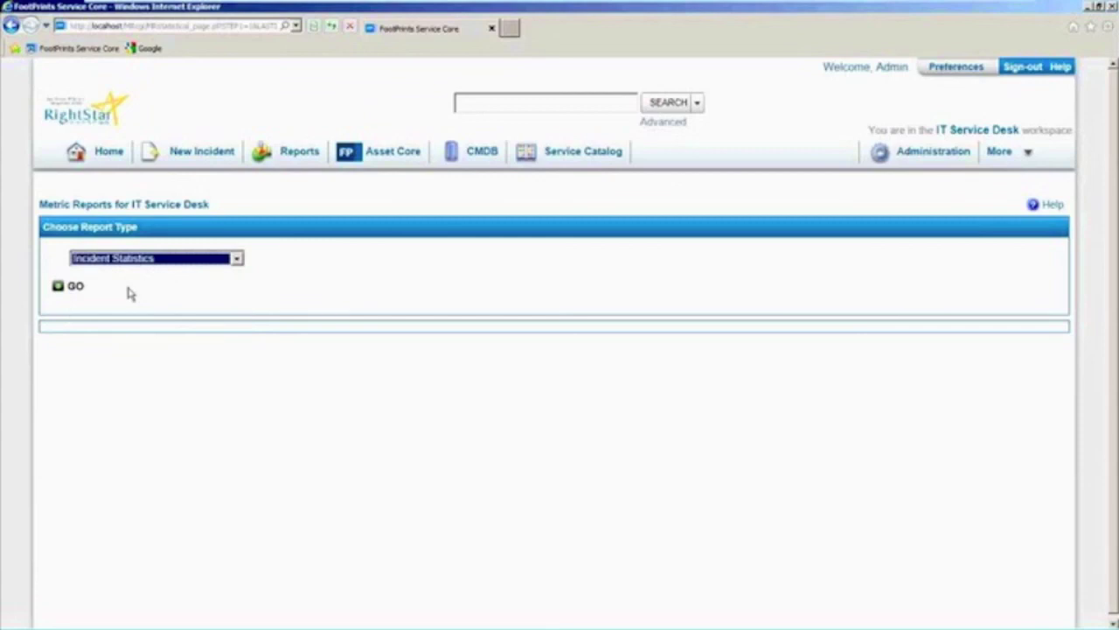
{"action": "left_click", "coordinate": [77, 292]}
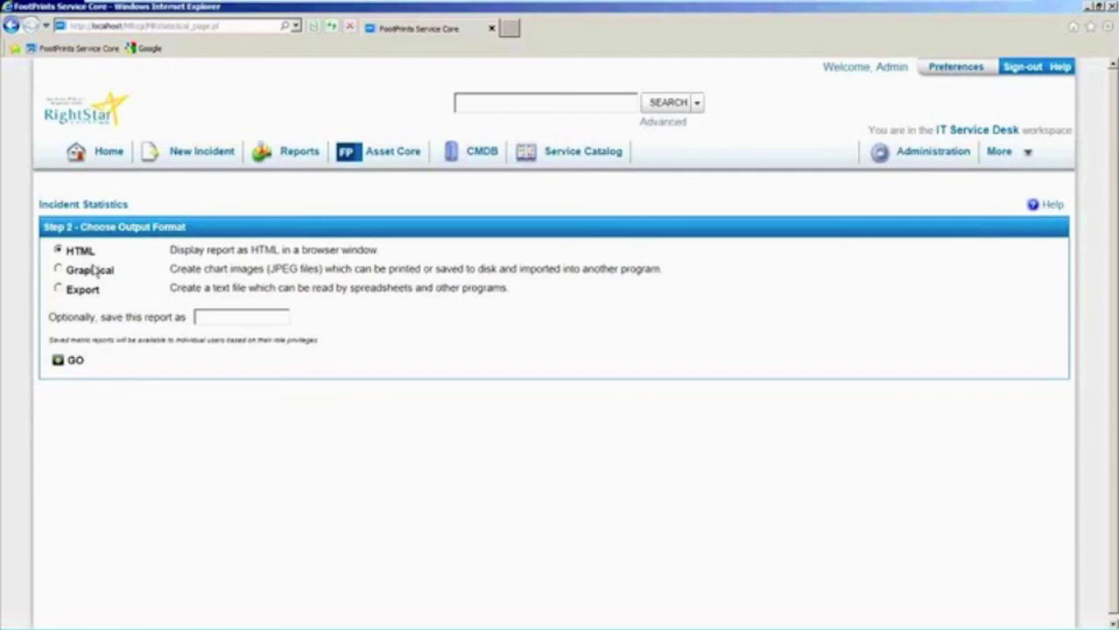
{"action": "left_click", "coordinate": [58, 269]}
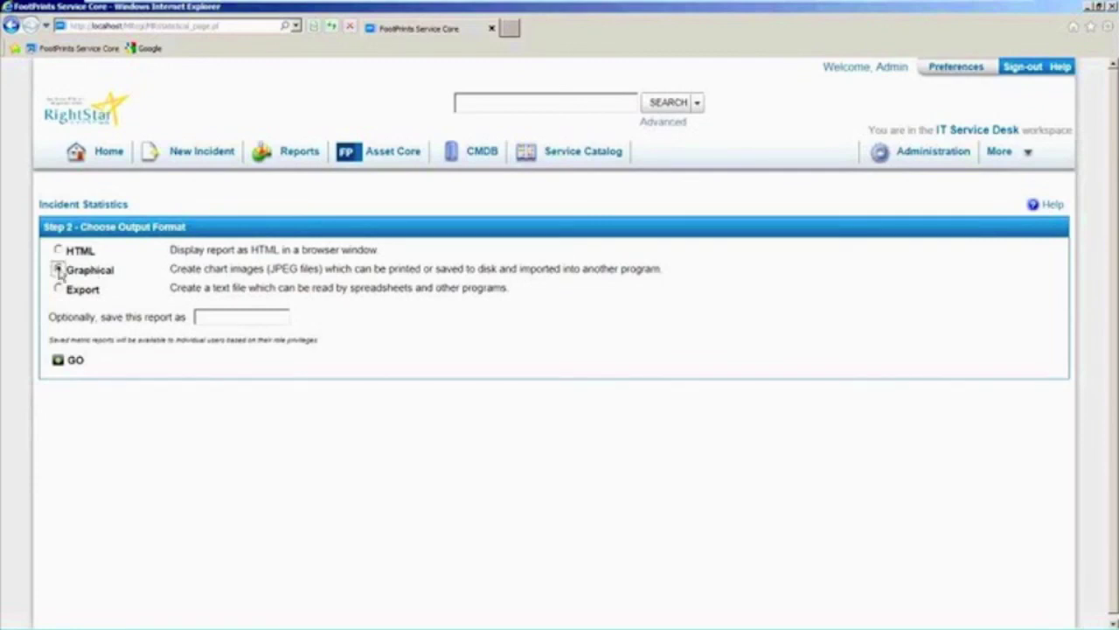
{"action": "left_click", "coordinate": [76, 361]}
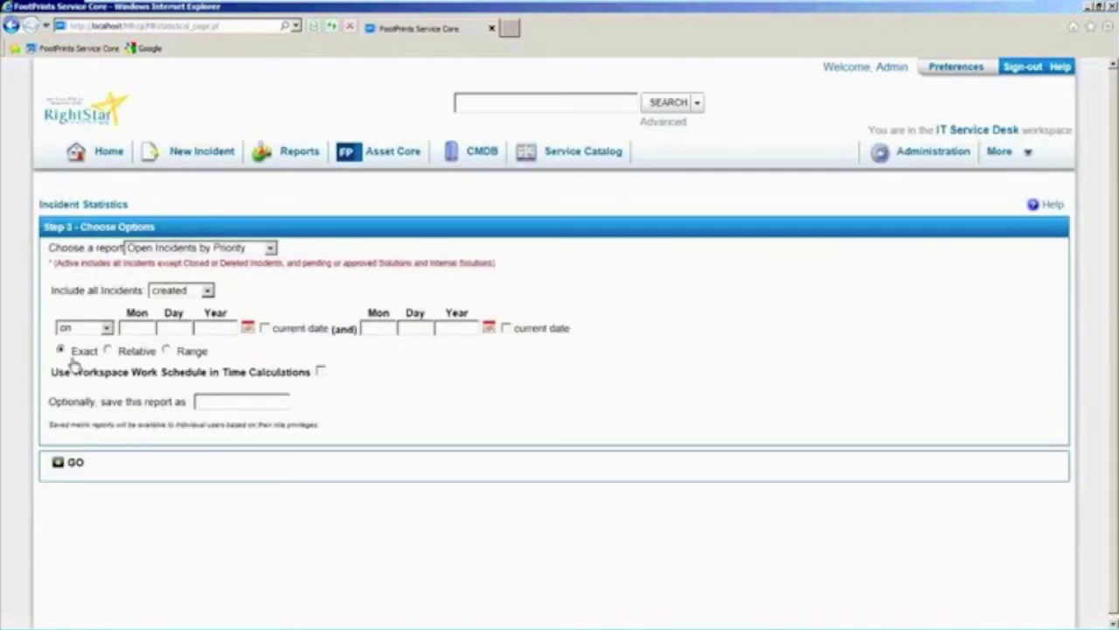
Step: Set a Relative date range of the previous 2 Year(s) and run the report
{"action": "left_click", "coordinate": [166, 350]}
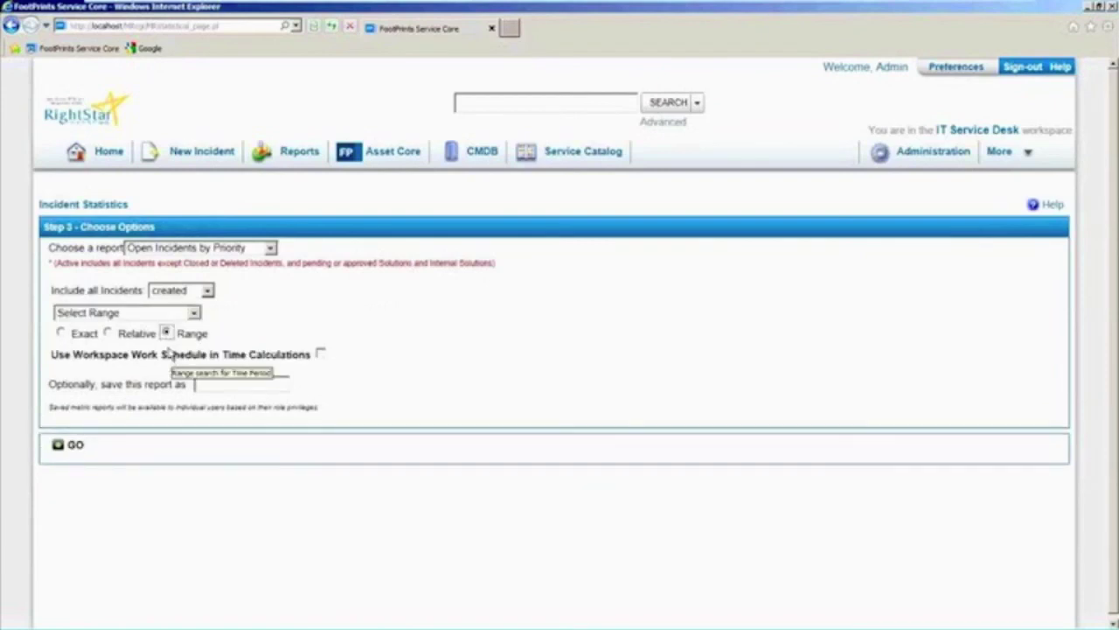
{"action": "left_click", "coordinate": [193, 315]}
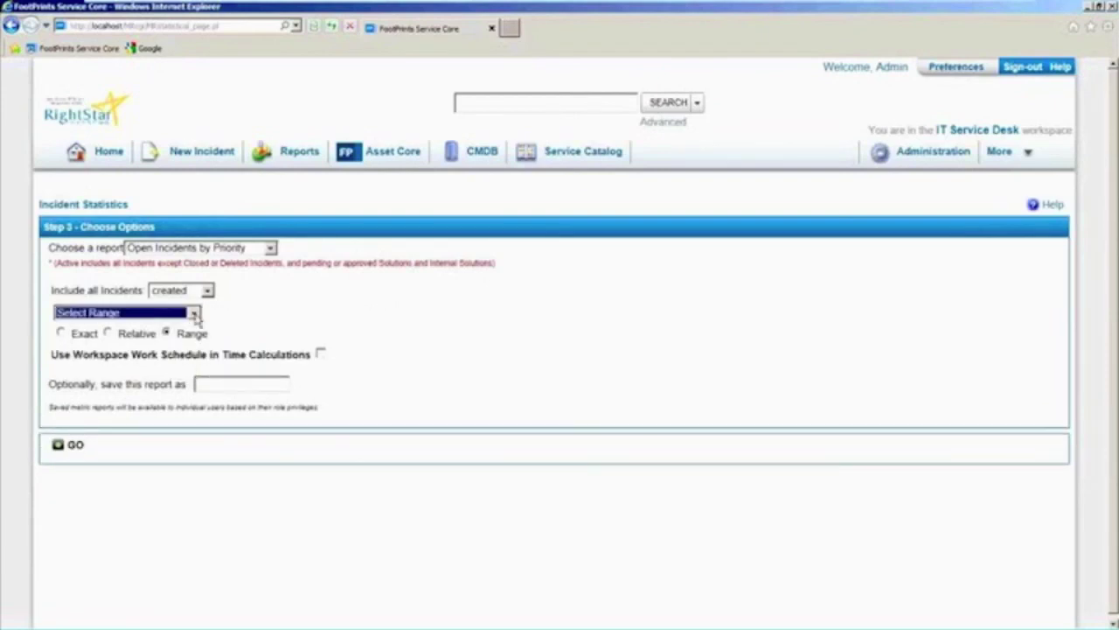
{"action": "left_click", "coordinate": [194, 315]}
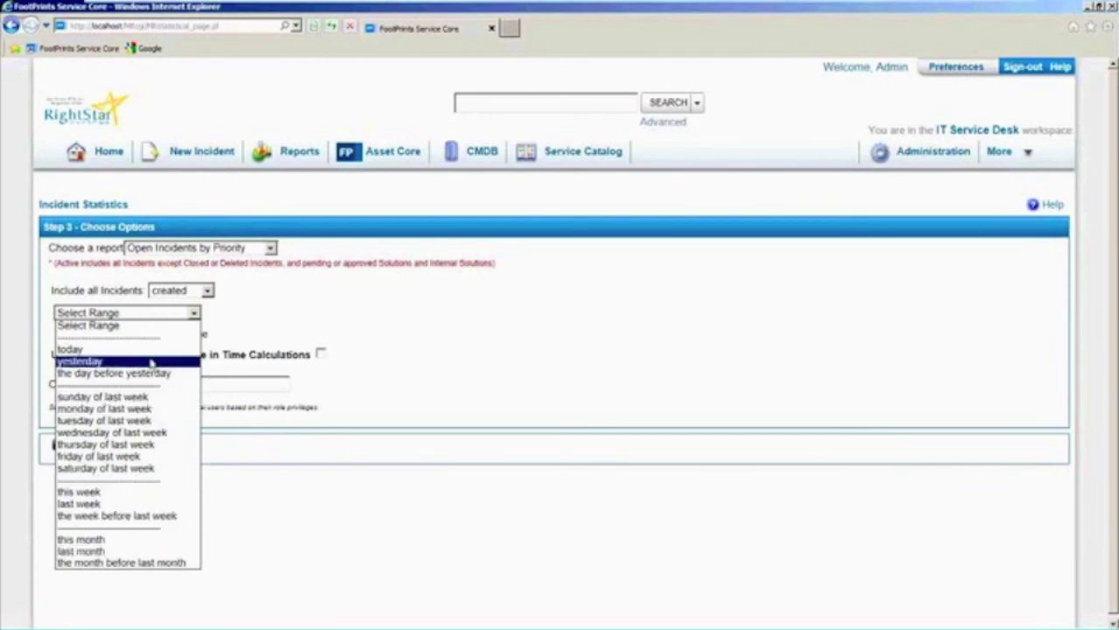
{"action": "left_click", "coordinate": [246, 318]}
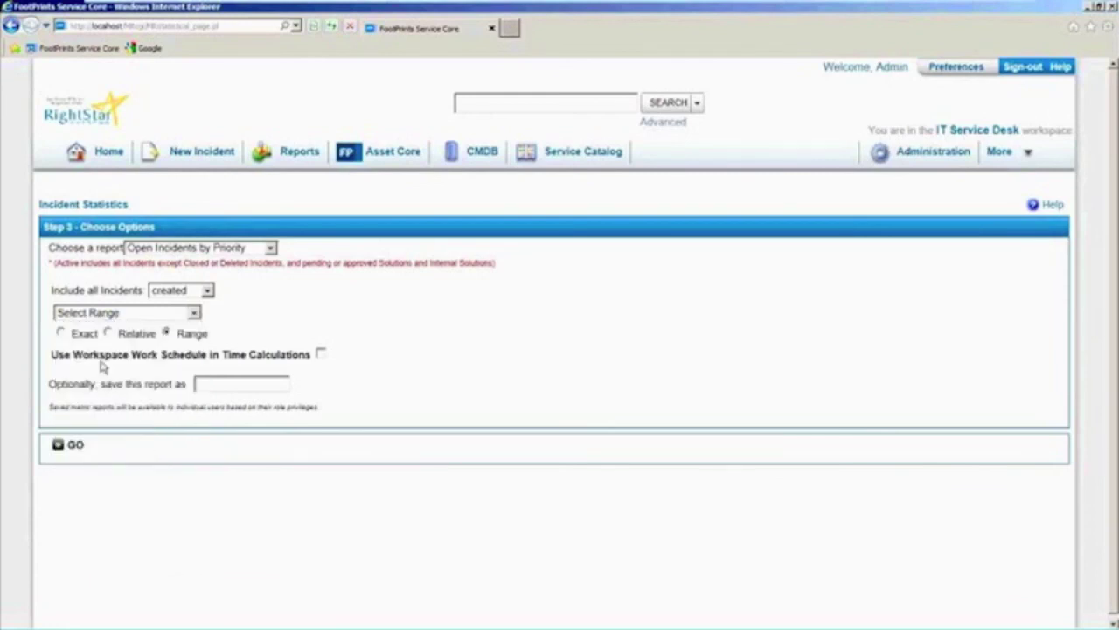
{"action": "left_click", "coordinate": [106, 334]}
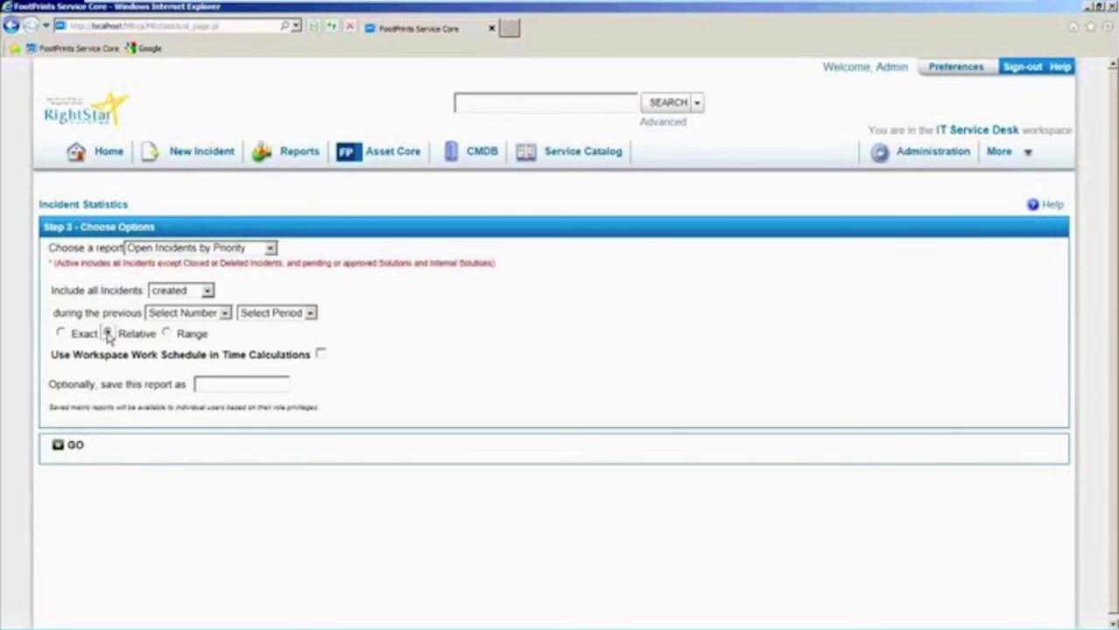
{"action": "left_click", "coordinate": [226, 316]}
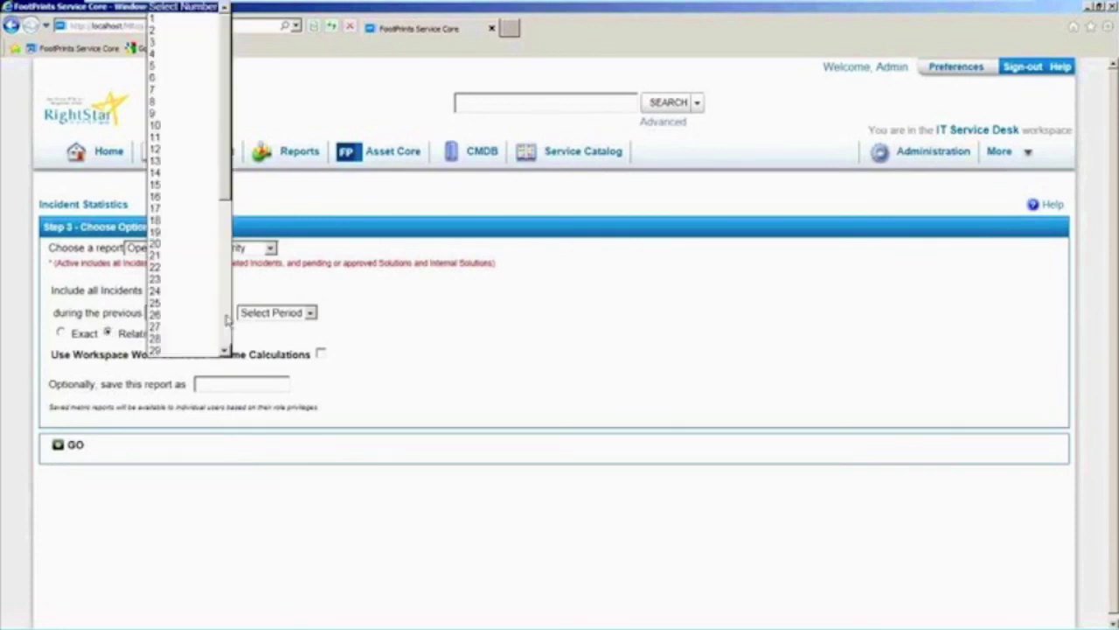
{"action": "left_click", "coordinate": [175, 29]}
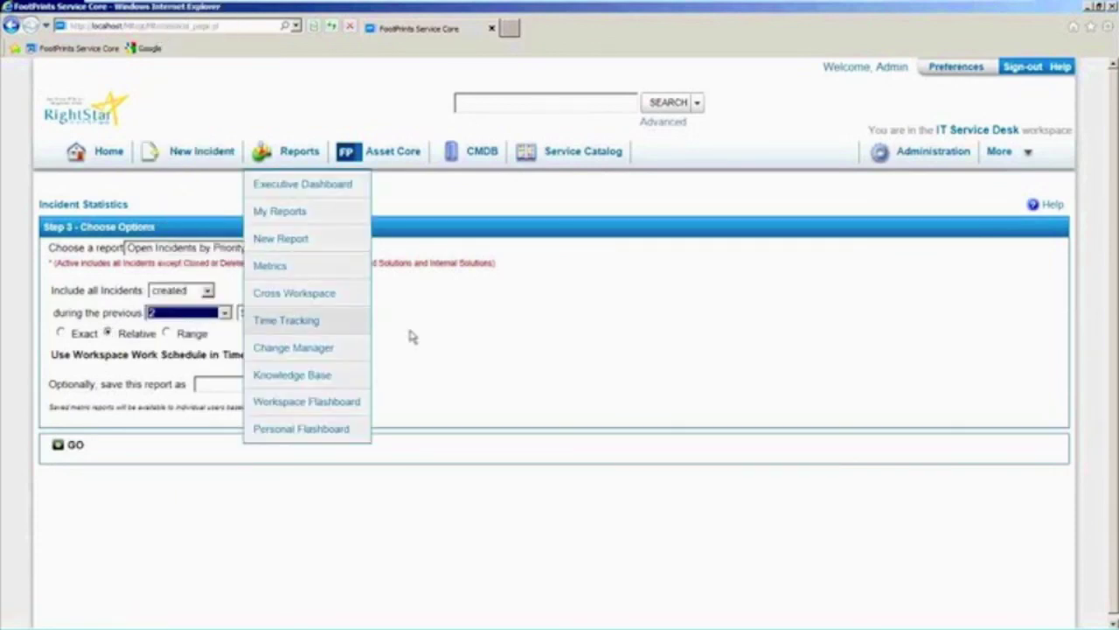
{"action": "left_click", "coordinate": [309, 313]}
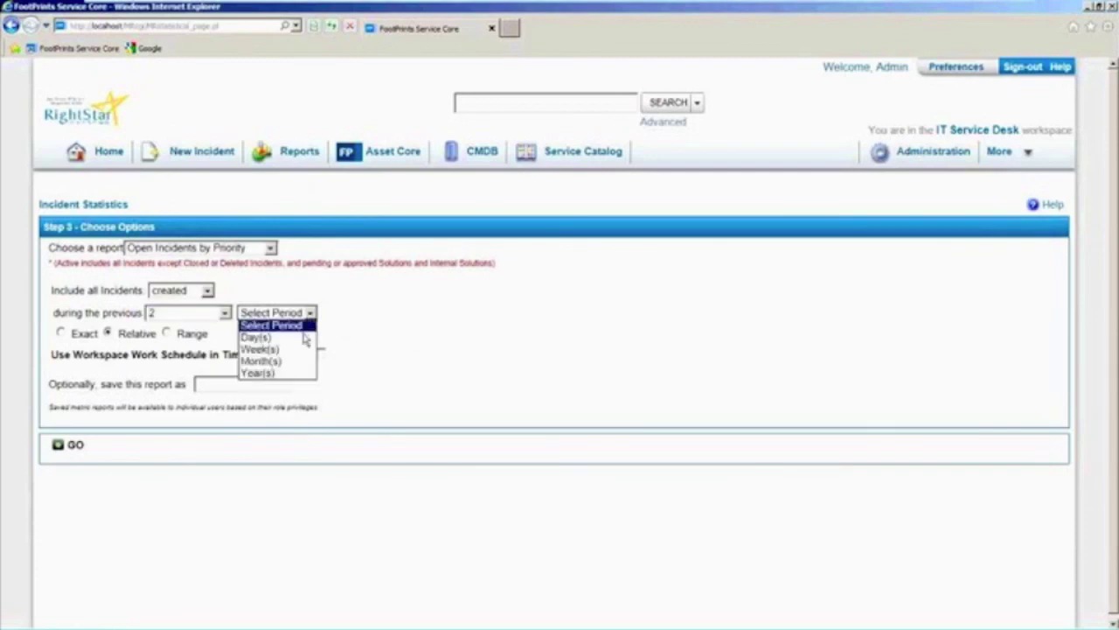
{"action": "left_click", "coordinate": [302, 373]}
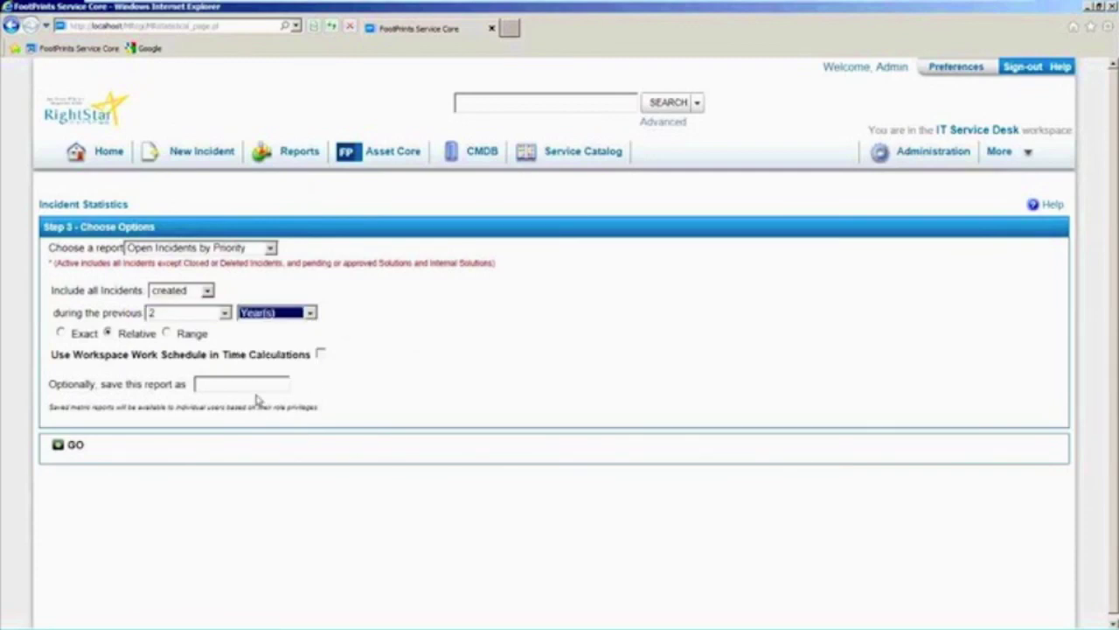
{"action": "left_click", "coordinate": [75, 445]}
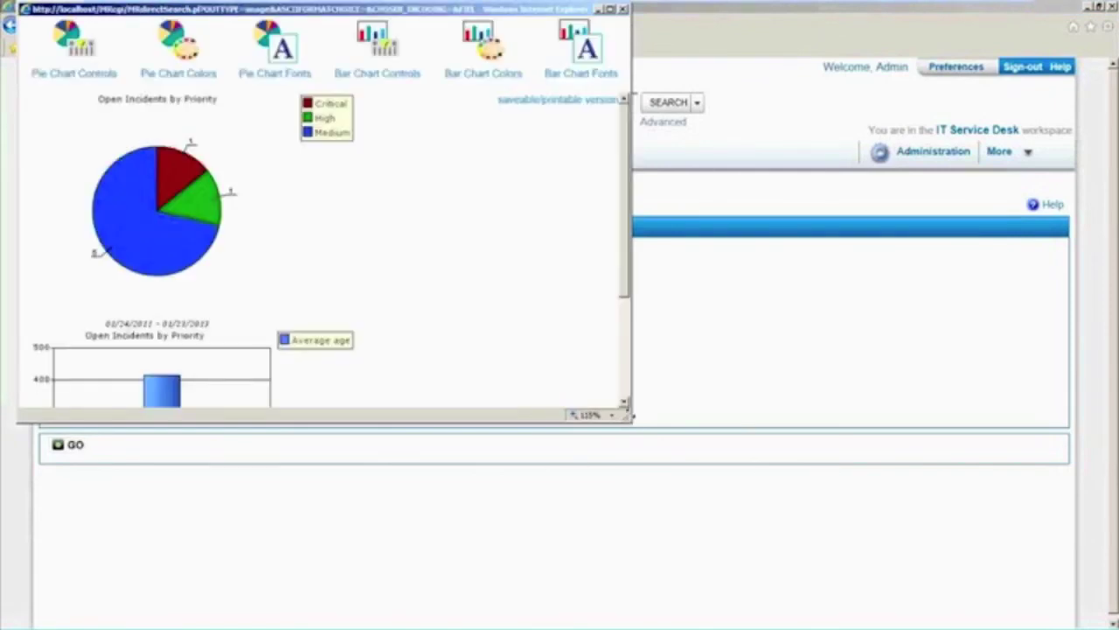
Step: Enlarge the priority chart window, try drilling into the Critical bar, then close the charts
{"action": "left_click_drag", "start_coordinate": [631, 418], "coordinate": [898, 595]}
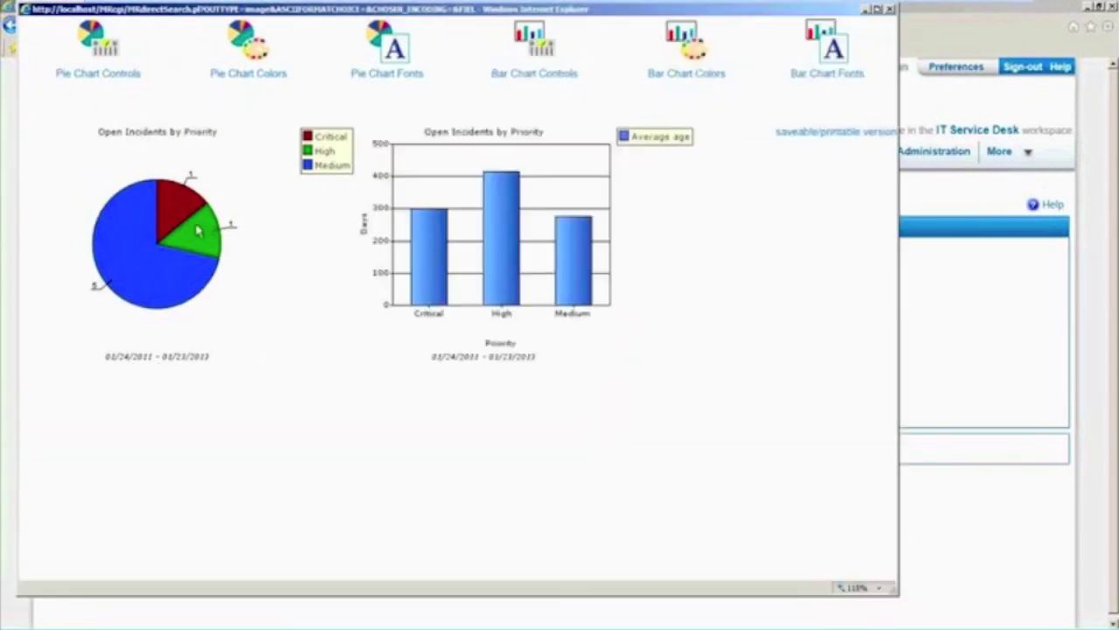
{"action": "mouse_move", "coordinate": [196, 241]}
{"action": "left_click", "coordinate": [430, 255]}
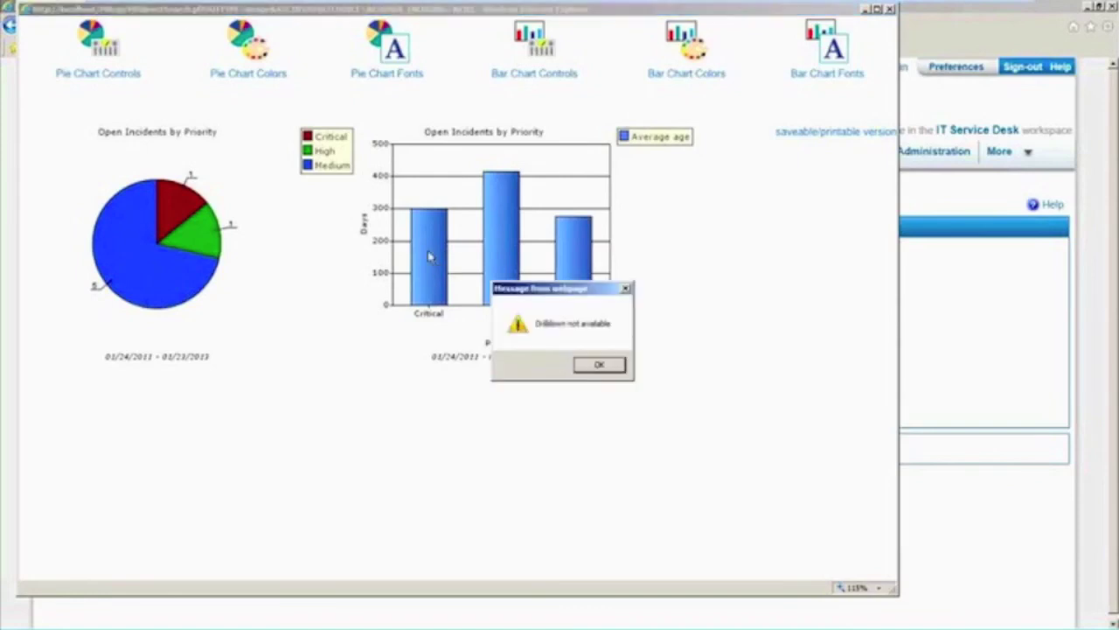
{"action": "left_click", "coordinate": [604, 369]}
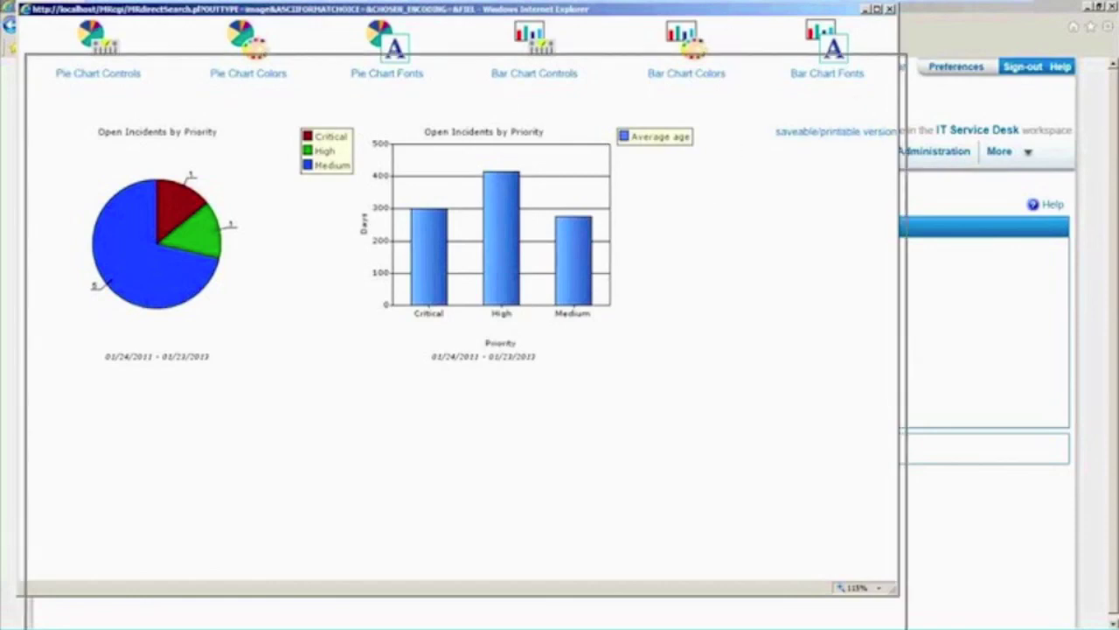
{"action": "left_click_drag", "start_coordinate": [724, 18], "coordinate": [780, 77]}
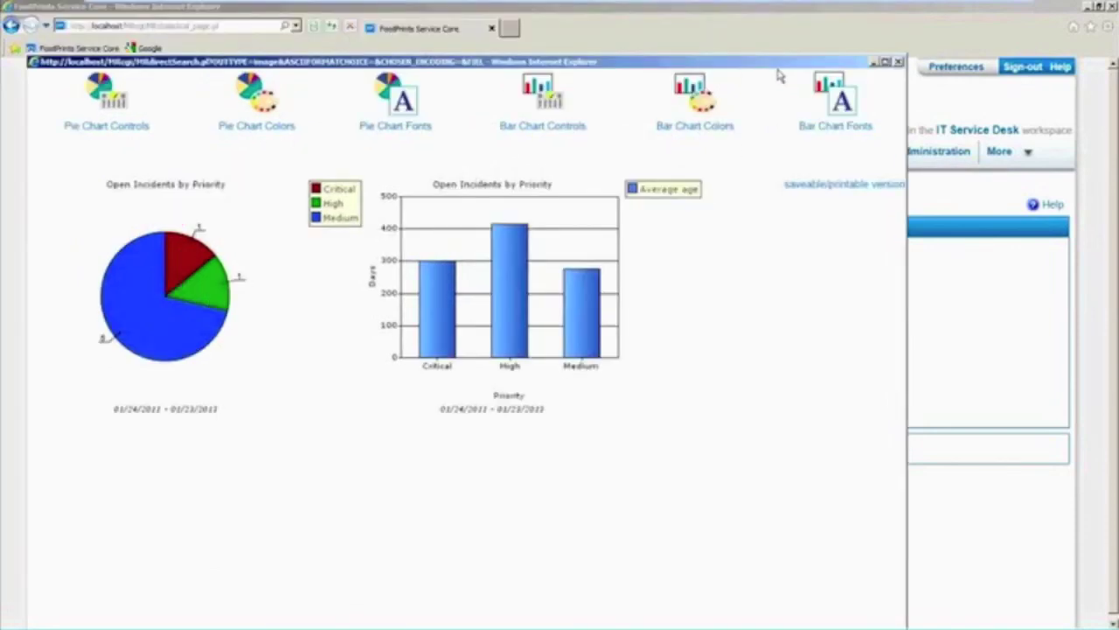
{"action": "left_click", "coordinate": [899, 63]}
{"action": "mouse_move", "coordinate": [299, 156]}
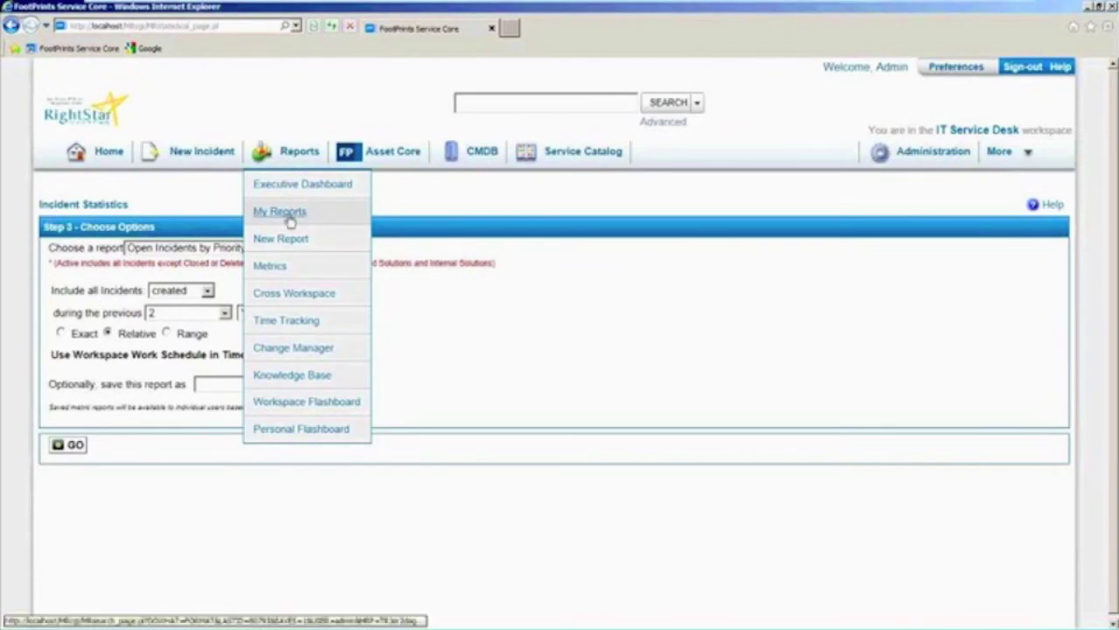
Step: Start a New Report titled 'RTE' under Heading and proceed to the Formatting settings
{"action": "left_click", "coordinate": [290, 244]}
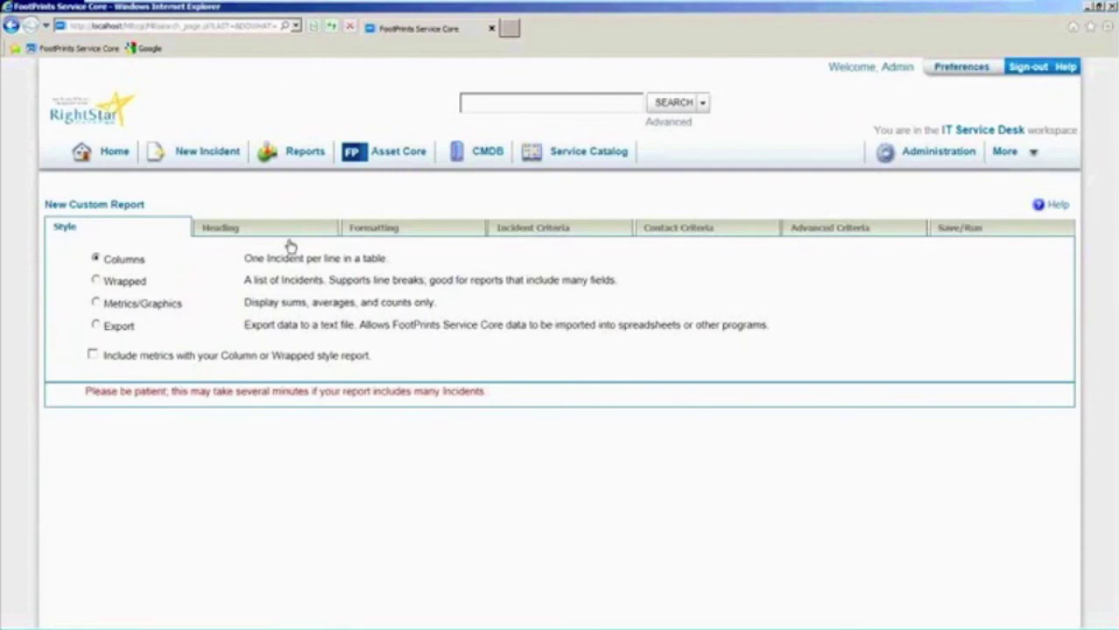
{"action": "left_click", "coordinate": [277, 231]}
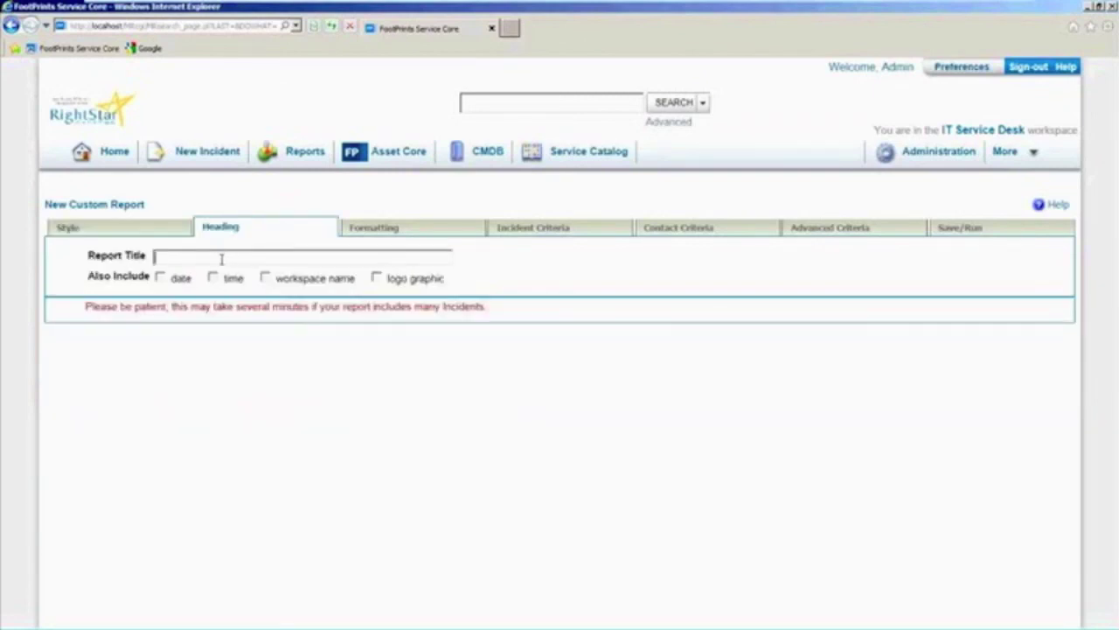
{"action": "type", "text": "RTE"}
{"action": "left_click", "coordinate": [382, 229]}
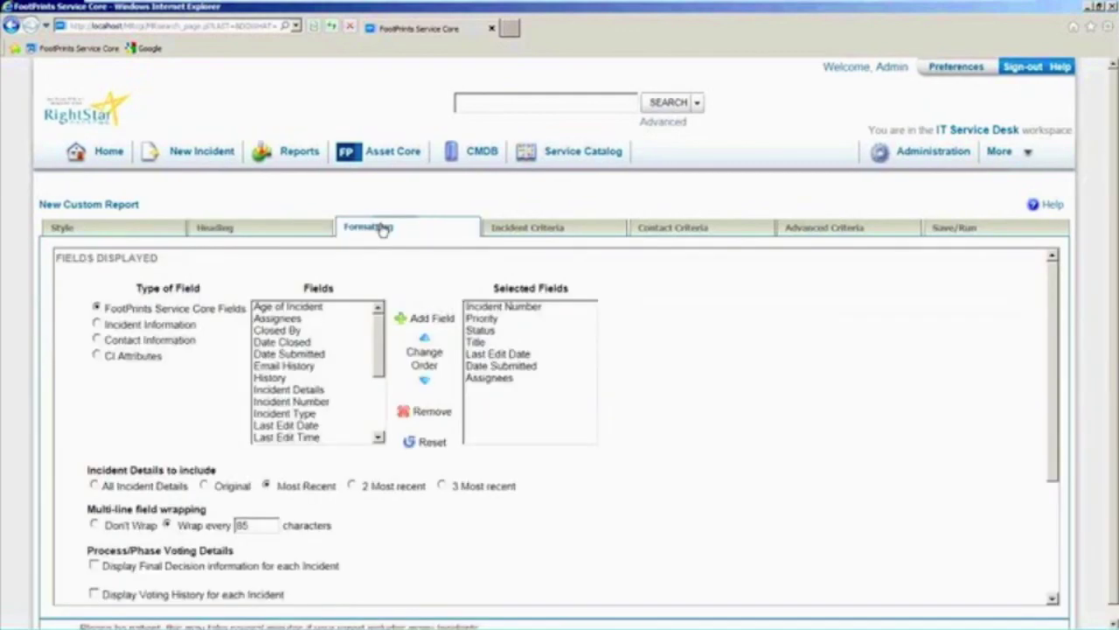